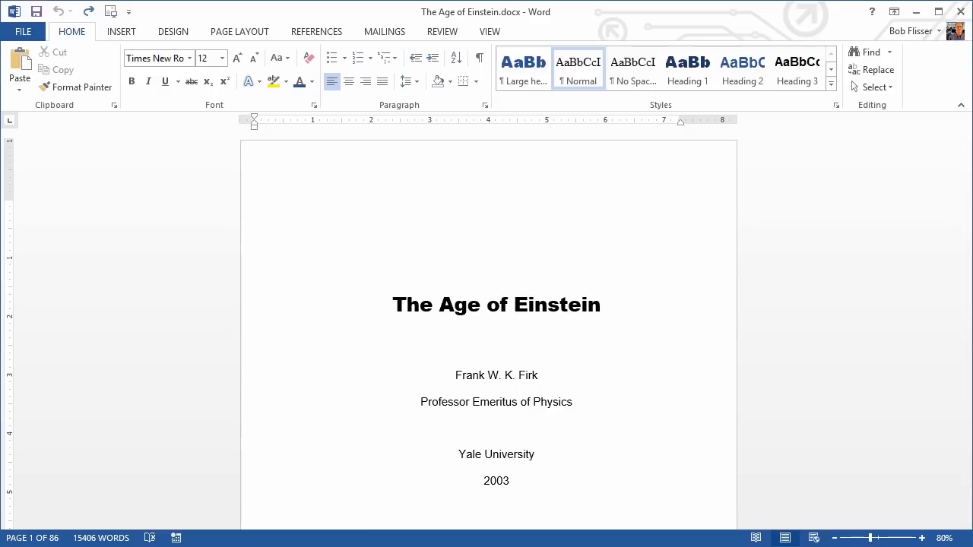
Show the Navigation Pane and jump through the headings Introduction, Understanding the Physical Universe and Describing Everyday Motion.
click(493, 31)
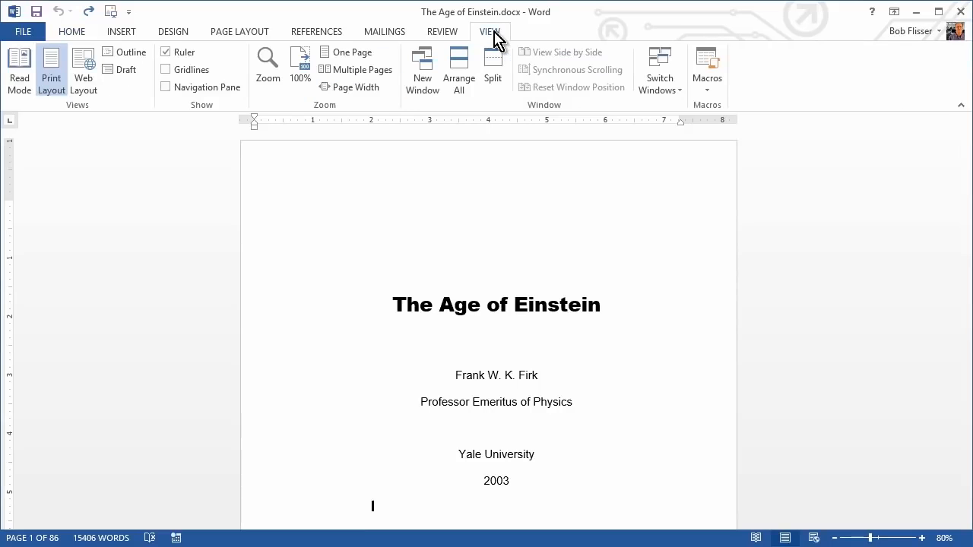
click(180, 90)
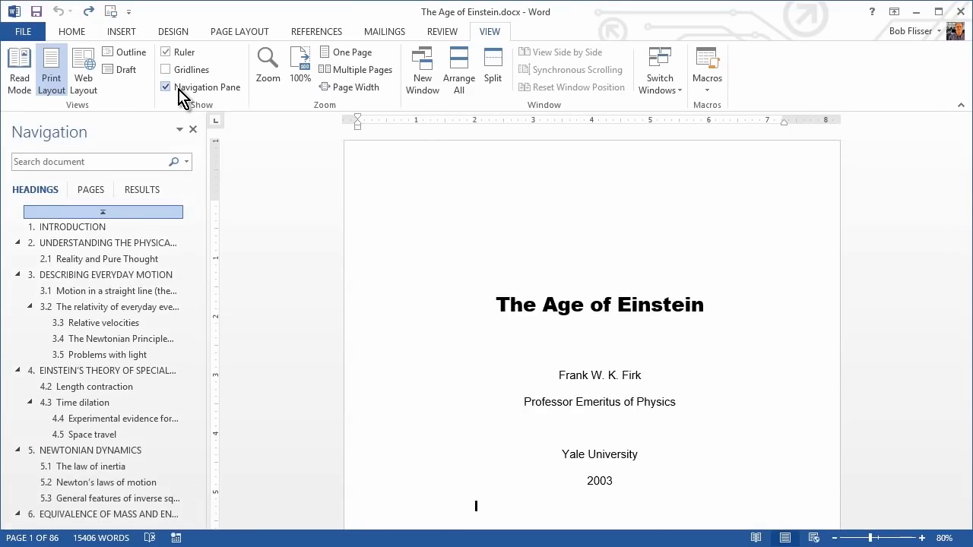
click(85, 227)
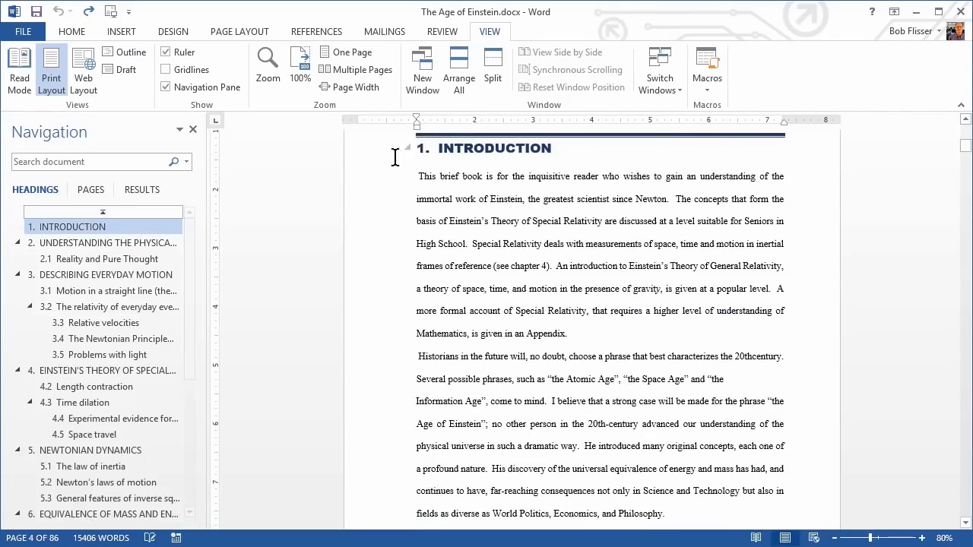
click(86, 243)
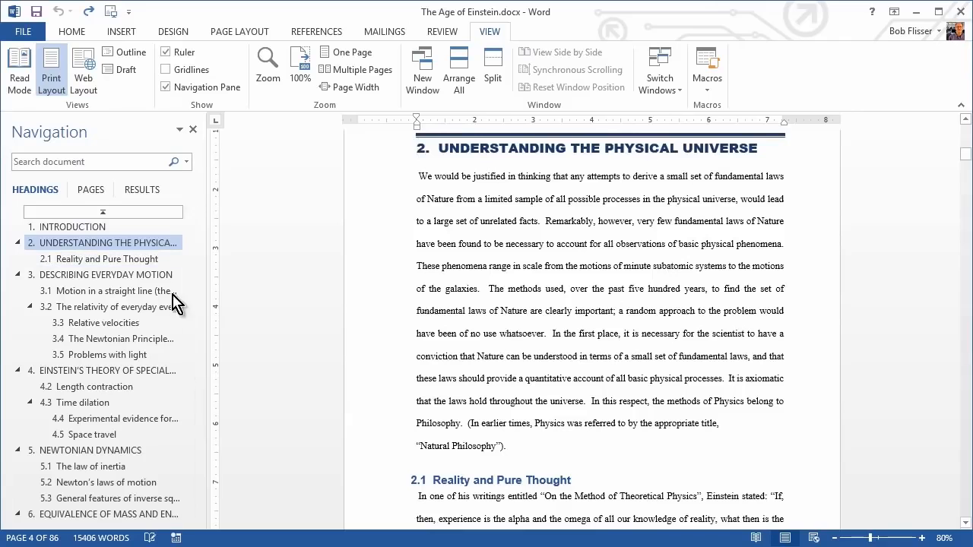
click(76, 276)
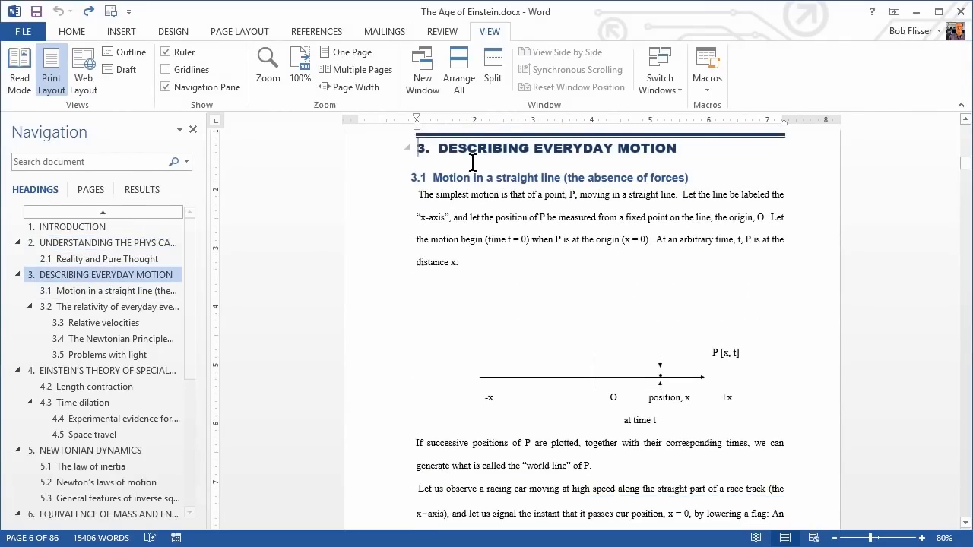
Check which heading styles are applied to headings 3, 3.1 and 3.3 Relative velocities.
click(454, 178)
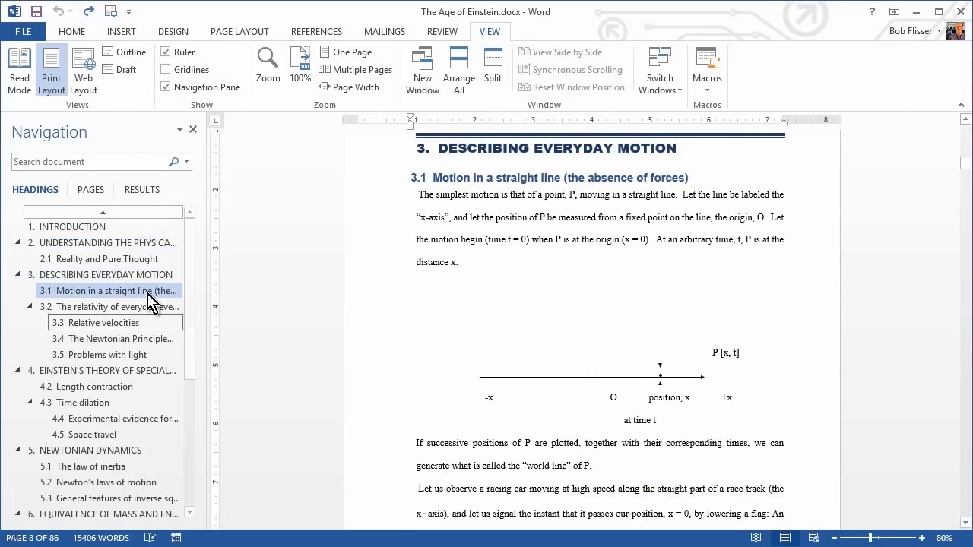
click(71, 32)
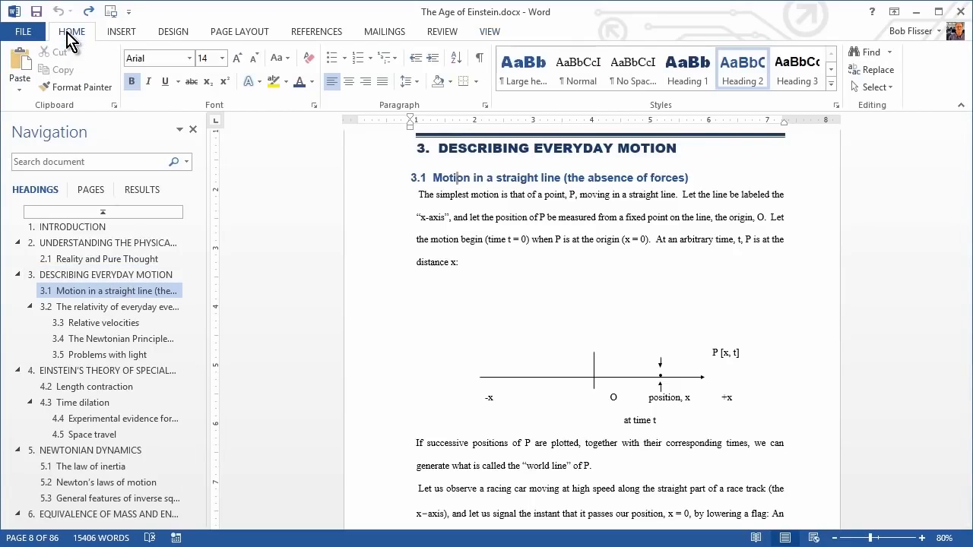
click(468, 148)
click(454, 177)
click(114, 325)
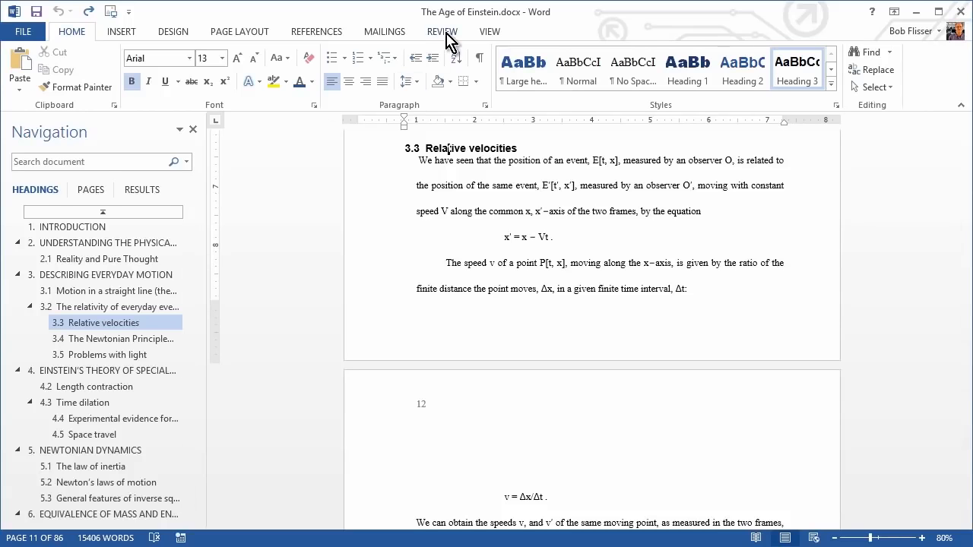
Go to blank page 2 and insert the built-in Automatic Table 2 table of contents there.
click(318, 34)
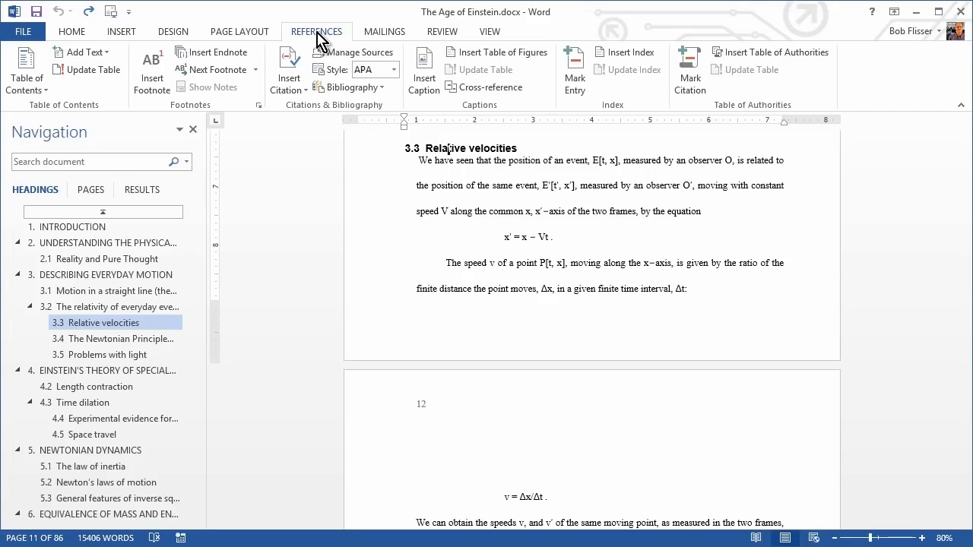
key(ctrl+g)
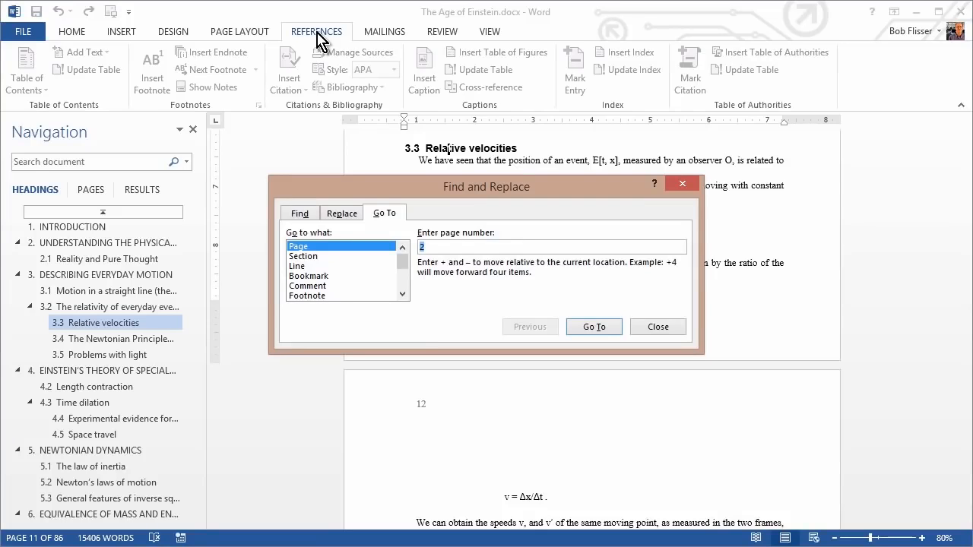
text(2)
key(Return)
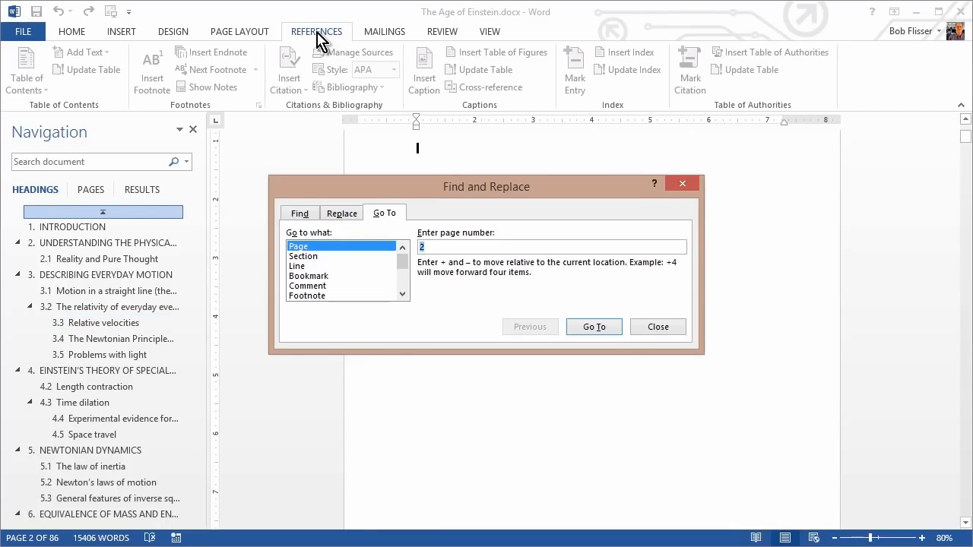
key(Escape)
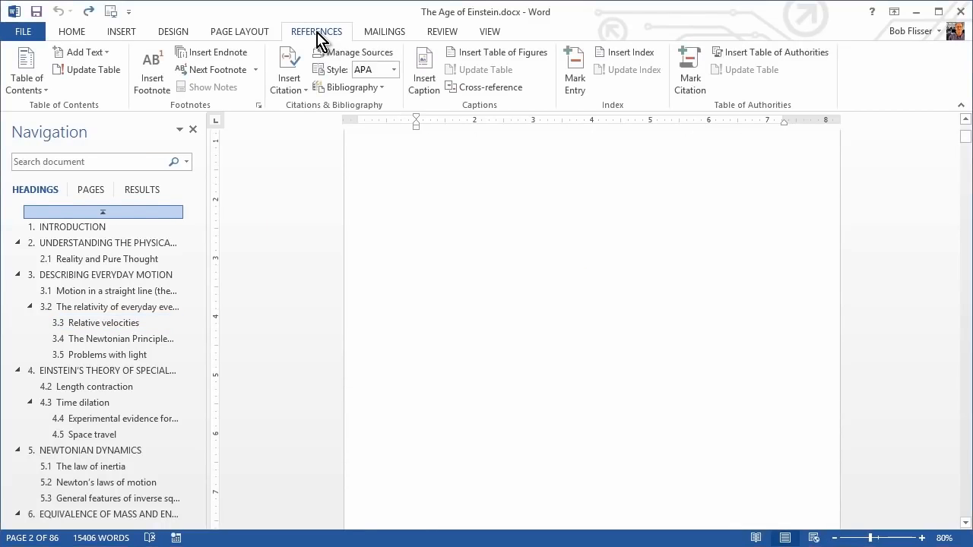
scroll(480, 228, up, 1)
scroll(480, 228, up, 1)
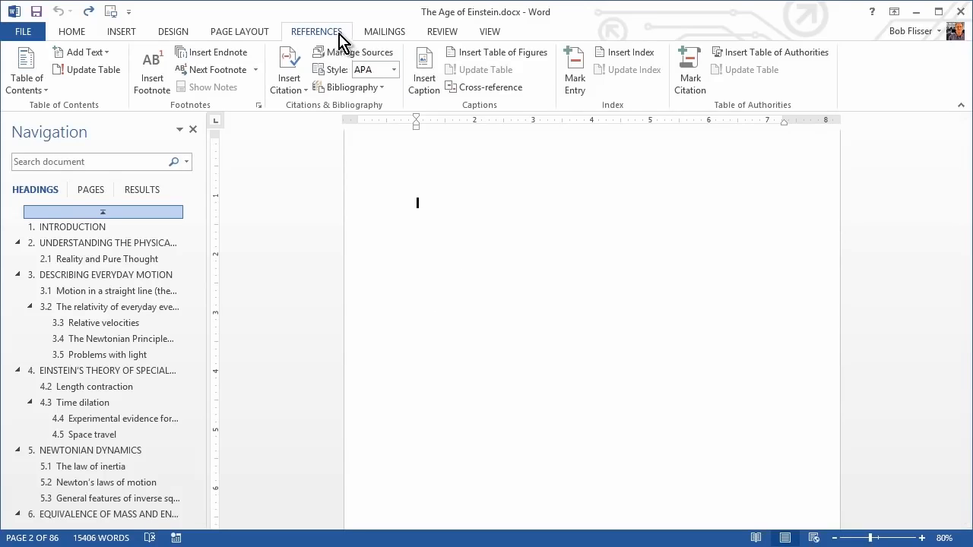
click(27, 84)
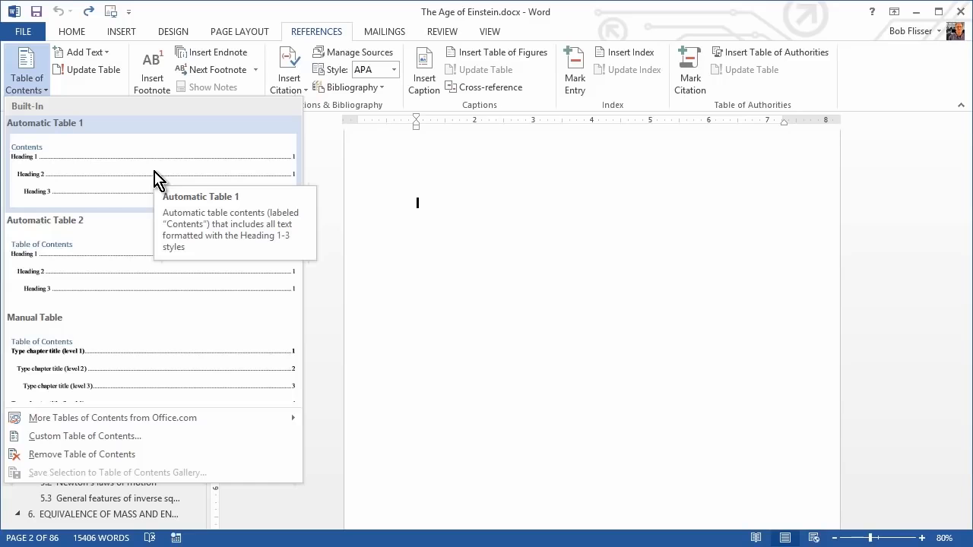
click(121, 270)
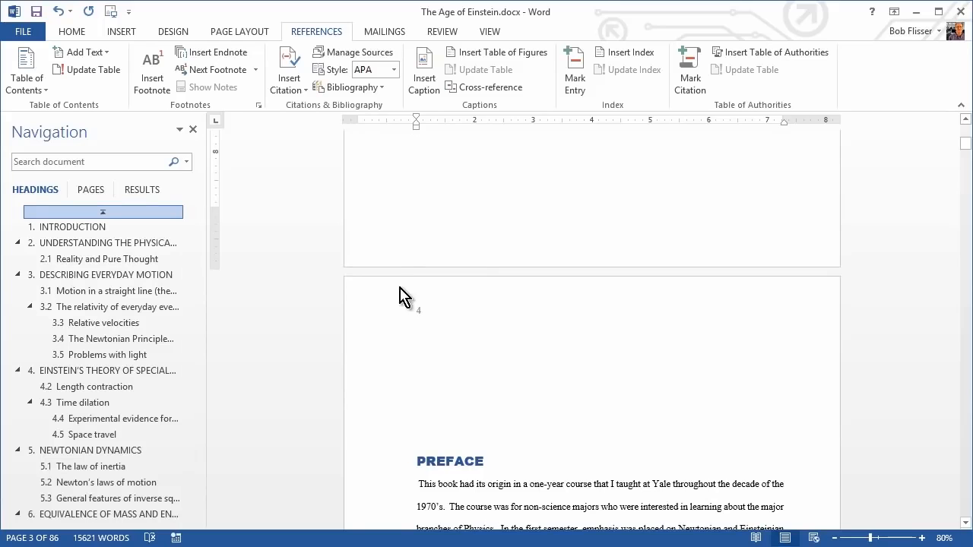
Review the inserted table of contents and follow its link to 3. Describing Everyday Motion.
scroll(395, 262, up, 10)
scroll(522, 263, up, 15)
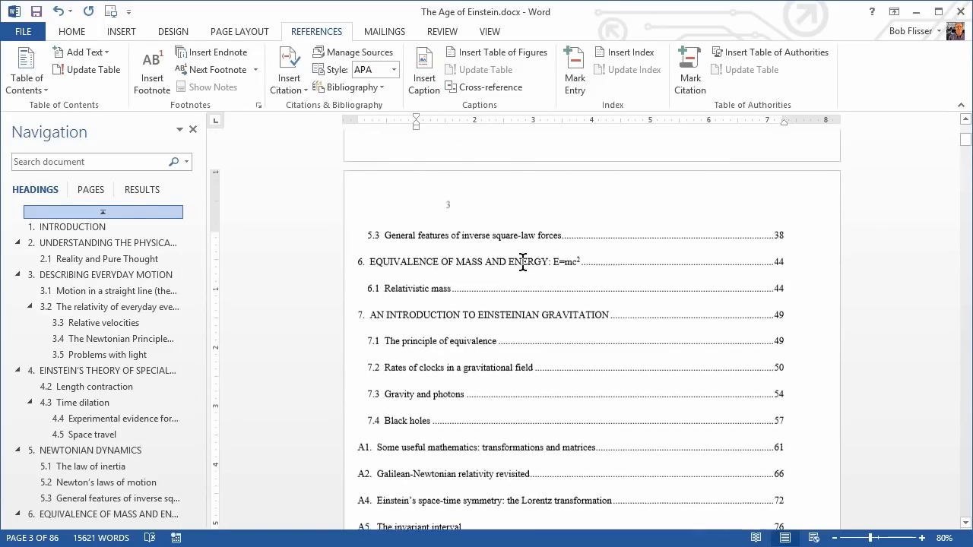
scroll(521, 248, up, 3)
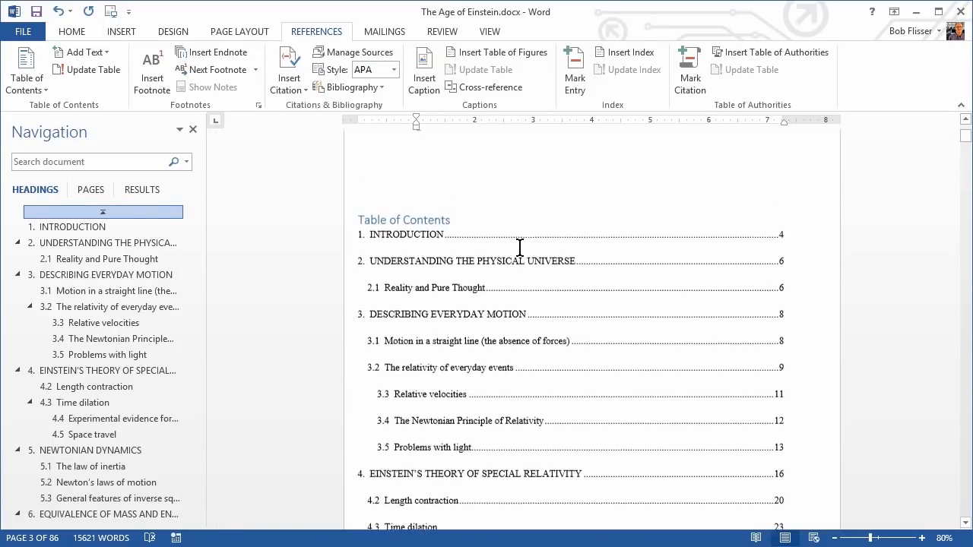
click(519, 244)
scroll(519, 244, down, 2)
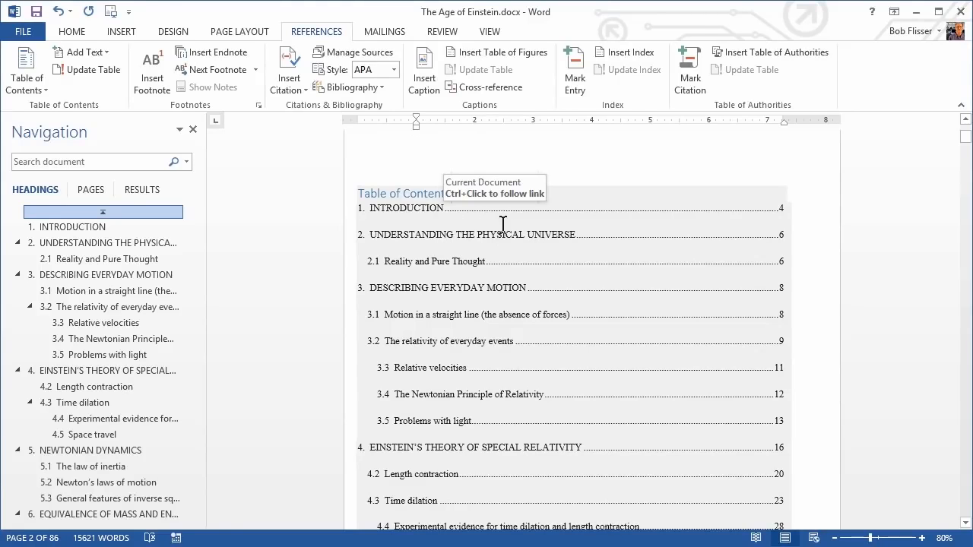
ctrl+click(501, 295)
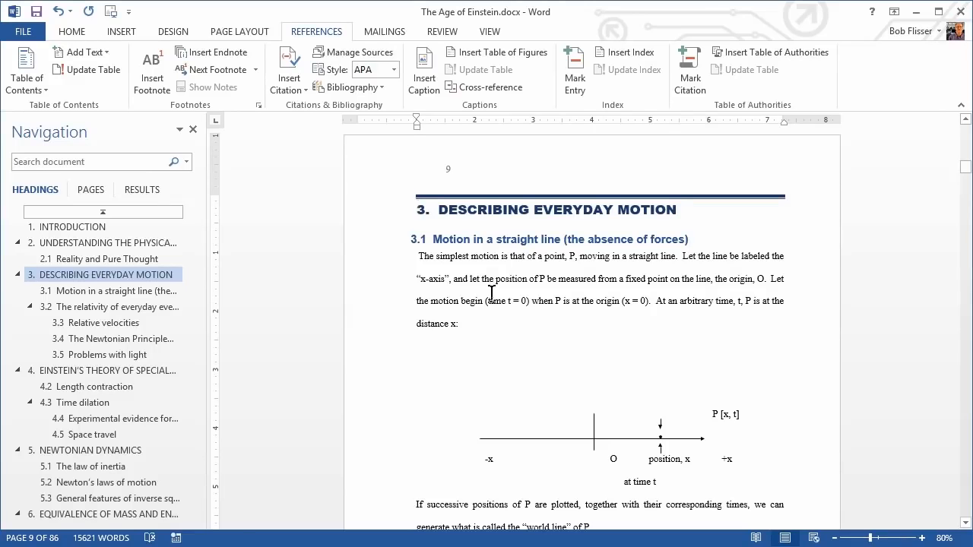
Return to page 2 and examine the table of contents entries from Introduction through Bibliography.
key(ctrl+g)
text(2)
key(Return)
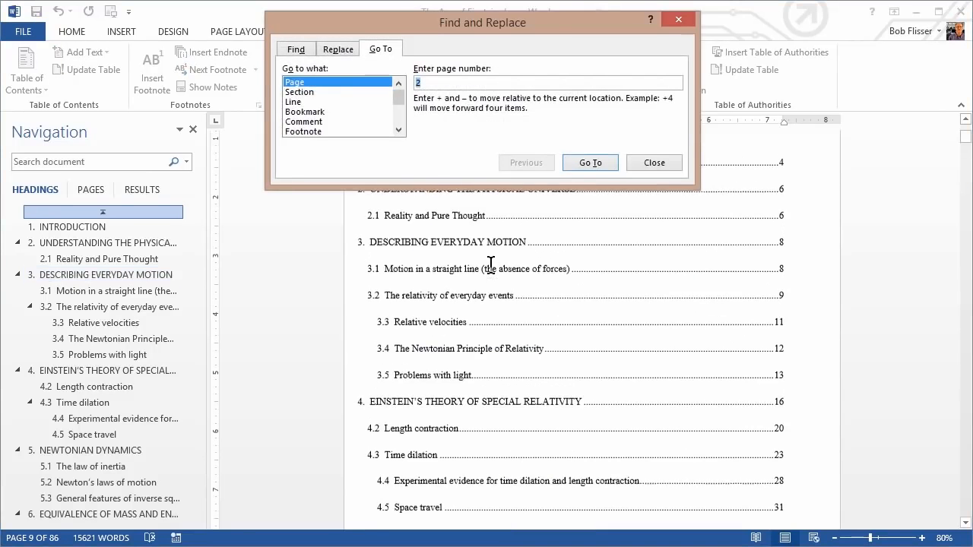
key(Escape)
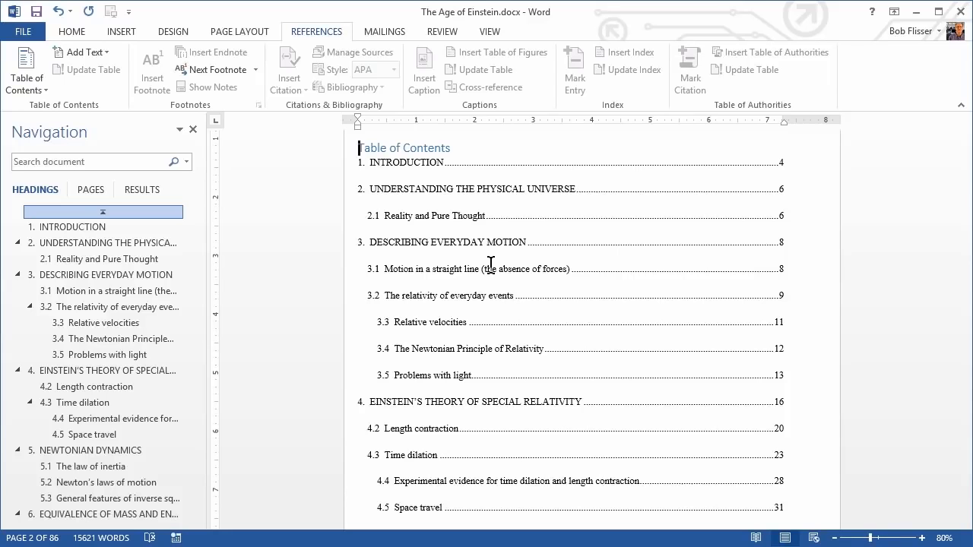
scroll(491, 266, down, 10)
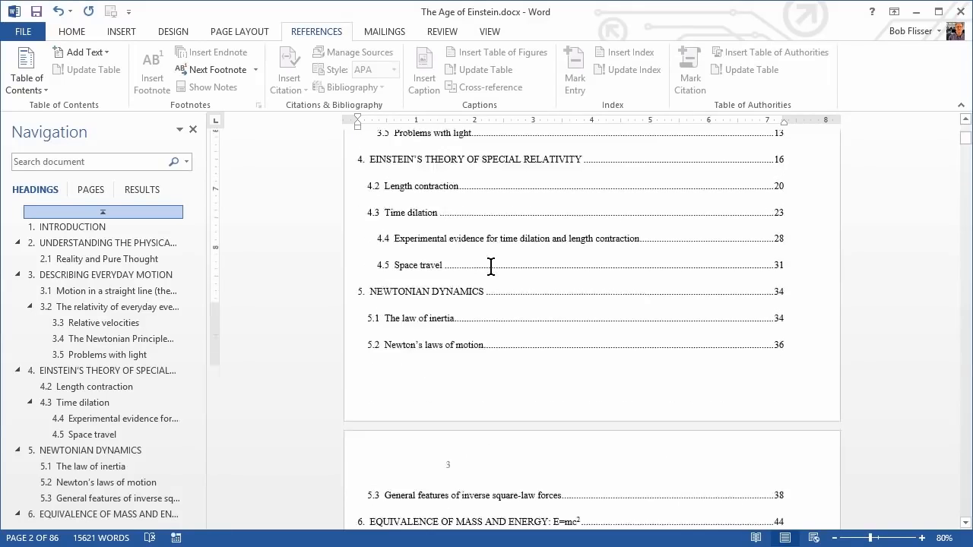
scroll(490, 266, down, 10)
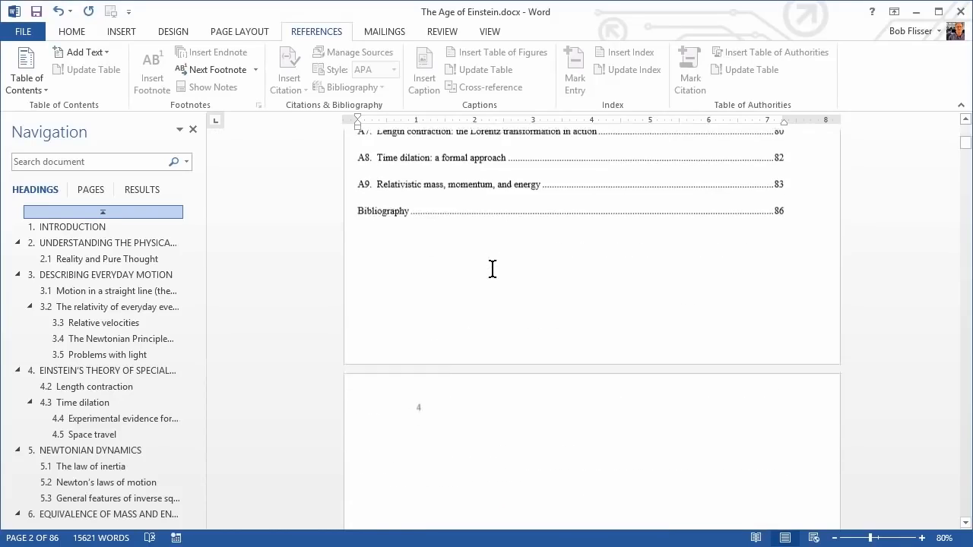
scroll(491, 258, up, 10)
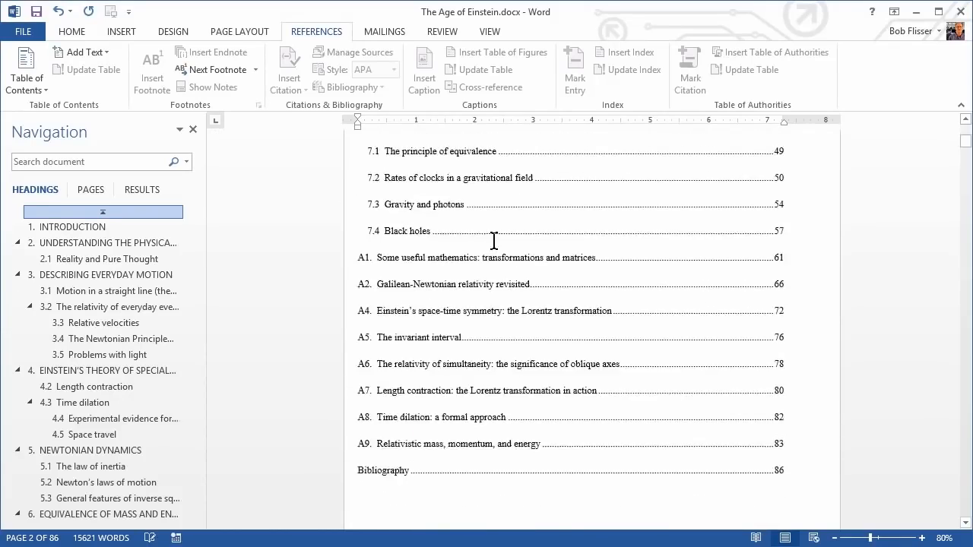
scroll(502, 220, up, 4)
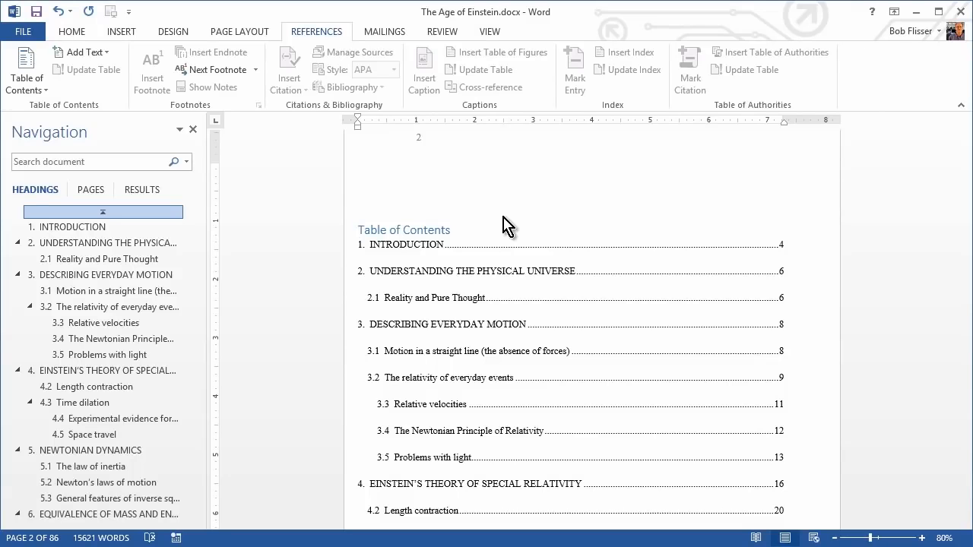
Compare the Preface heading with the Introduction heading and check which paragraph style Preface uses.
click(395, 244)
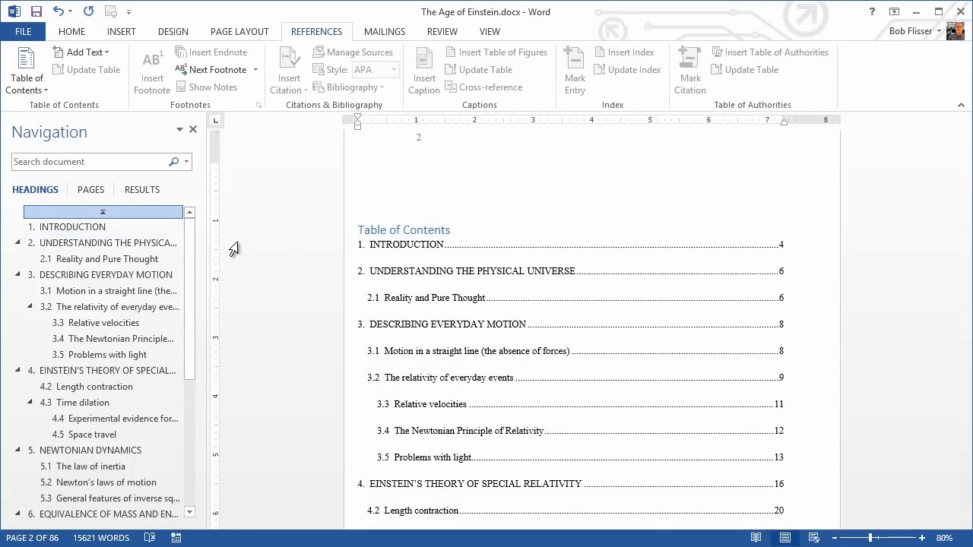
scroll(456, 274, down, 3)
scroll(490, 285, down, 15)
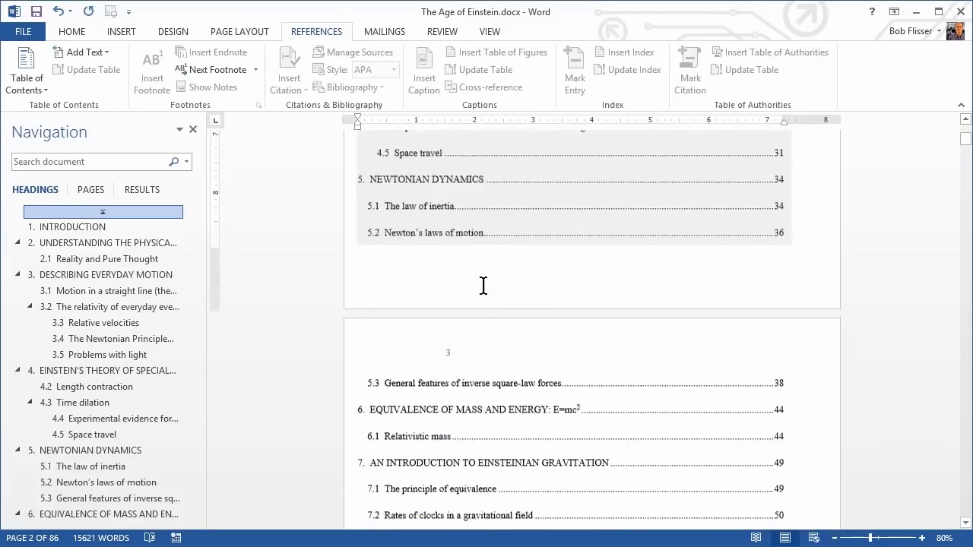
scroll(491, 289, down, 3)
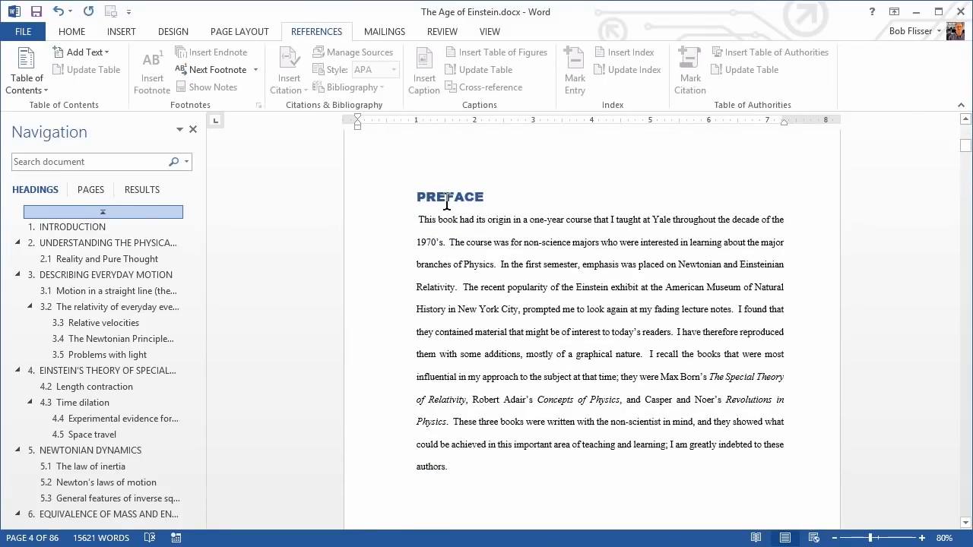
scroll(505, 279, down, 4)
scroll(498, 304, down, 2)
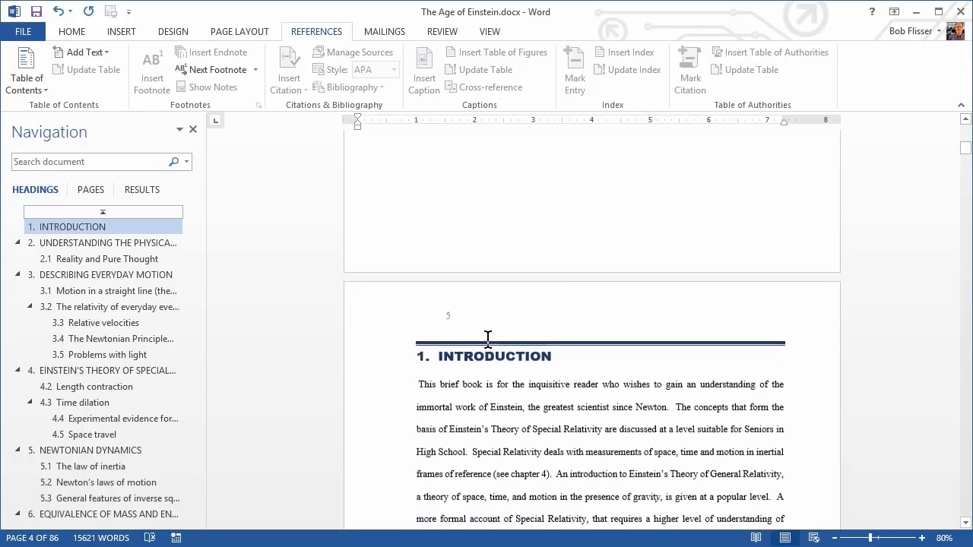
scroll(512, 257, up, 2)
scroll(512, 258, up, 5)
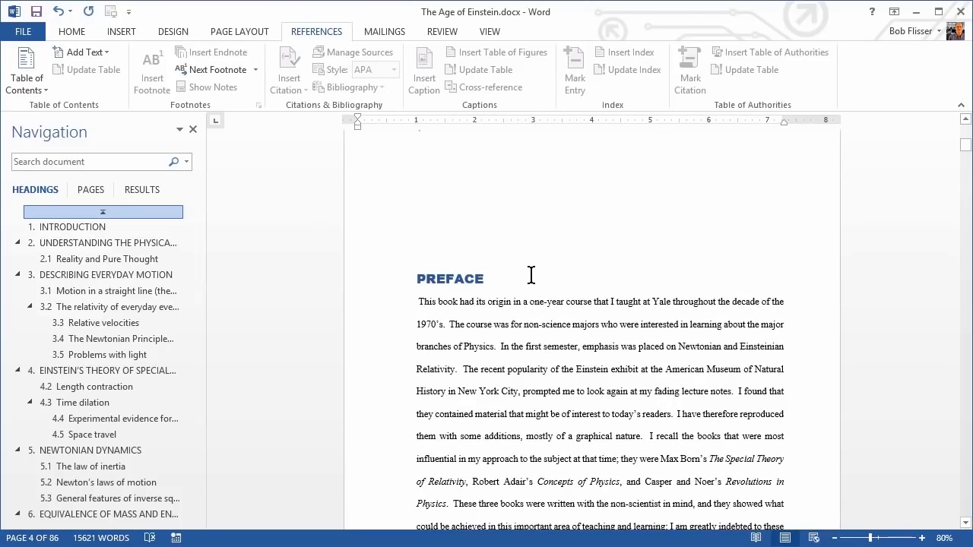
click(72, 34)
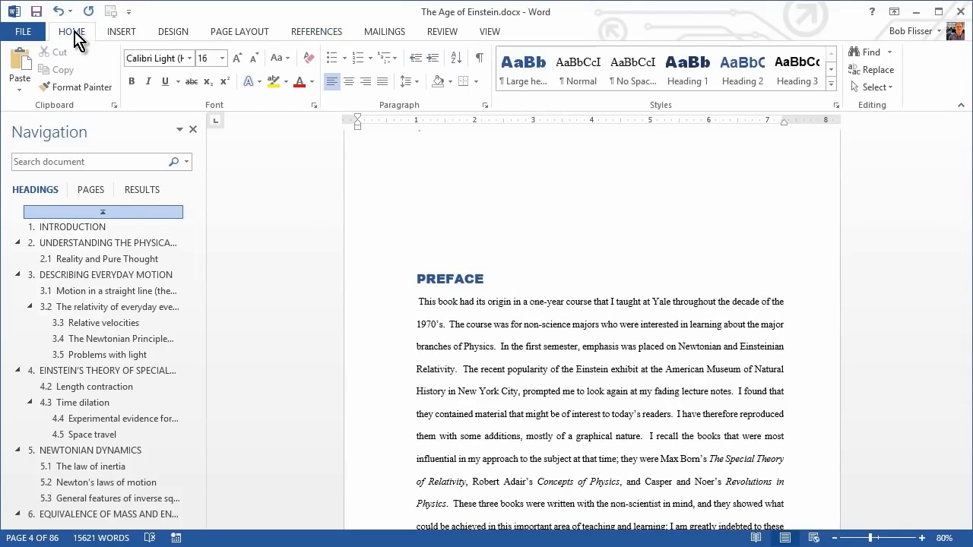
click(454, 278)
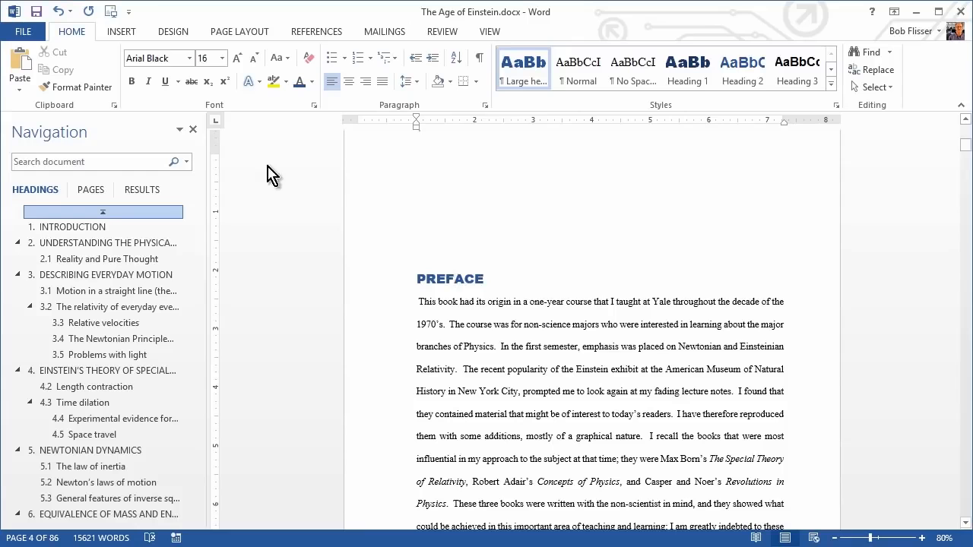
Go past section 7.4 Black holes to the Appendix heading and check which paragraph style it uses.
drag(192, 232, 189, 381)
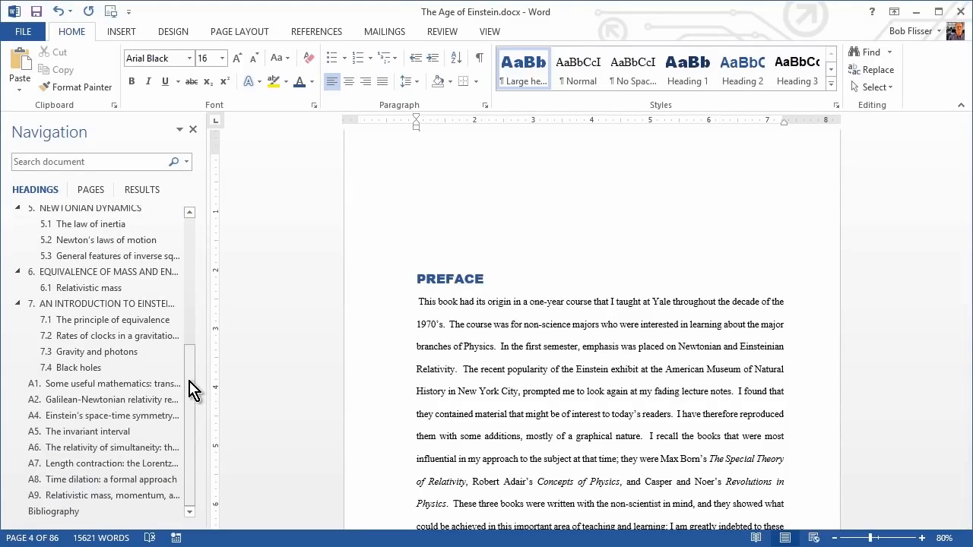
click(95, 370)
scroll(619, 289, down, 15)
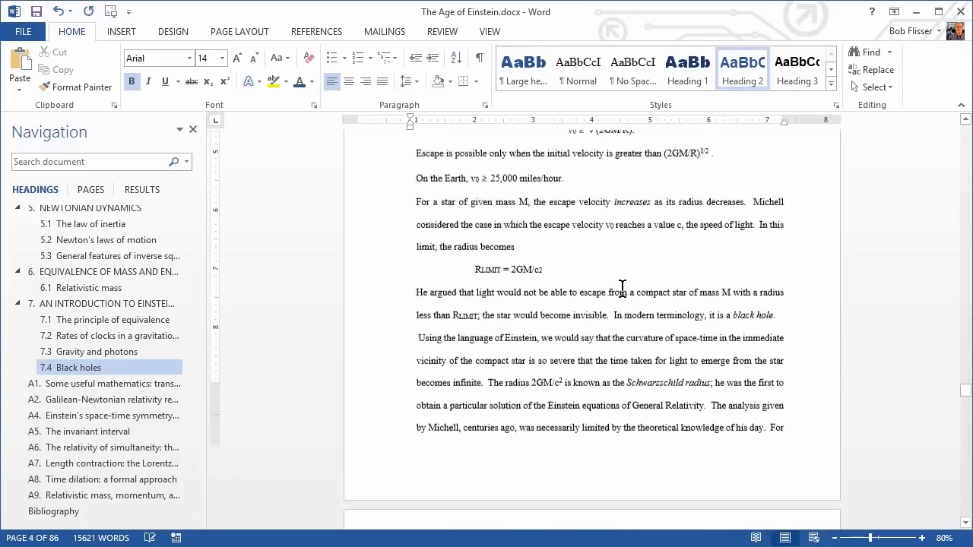
scroll(620, 288, down, 10)
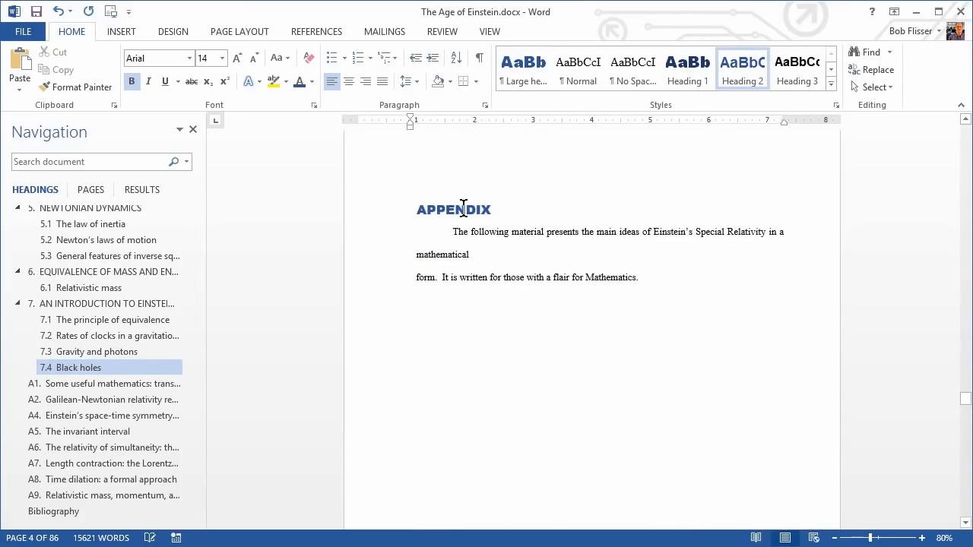
click(461, 208)
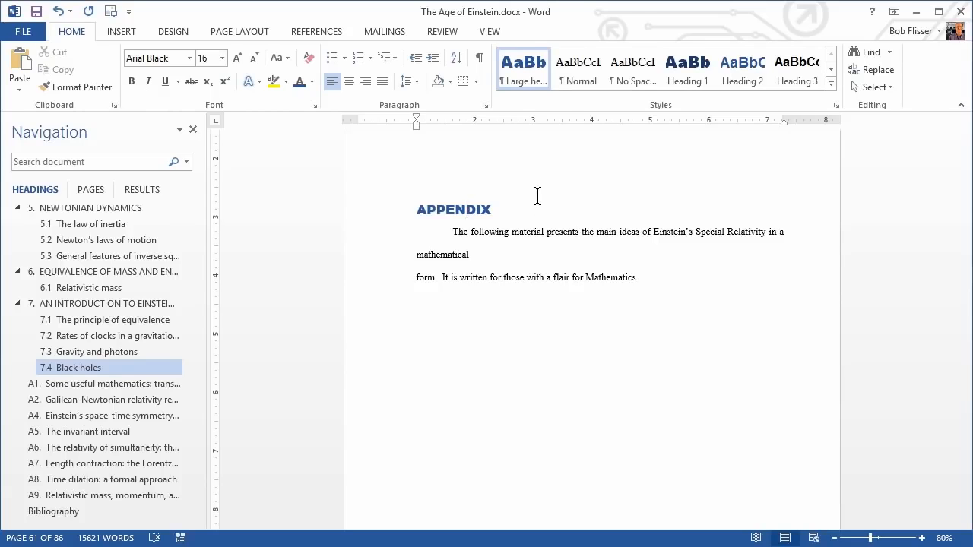
Return to page 2 and remove the existing table of contents.
key(ctrl+g)
text(2)
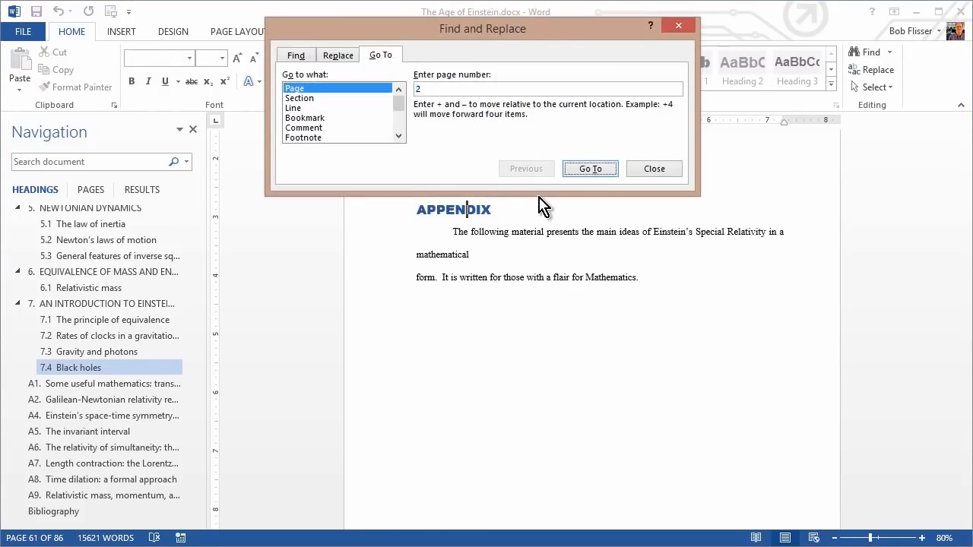
key(Return)
key(Escape)
scroll(537, 198, up, 2)
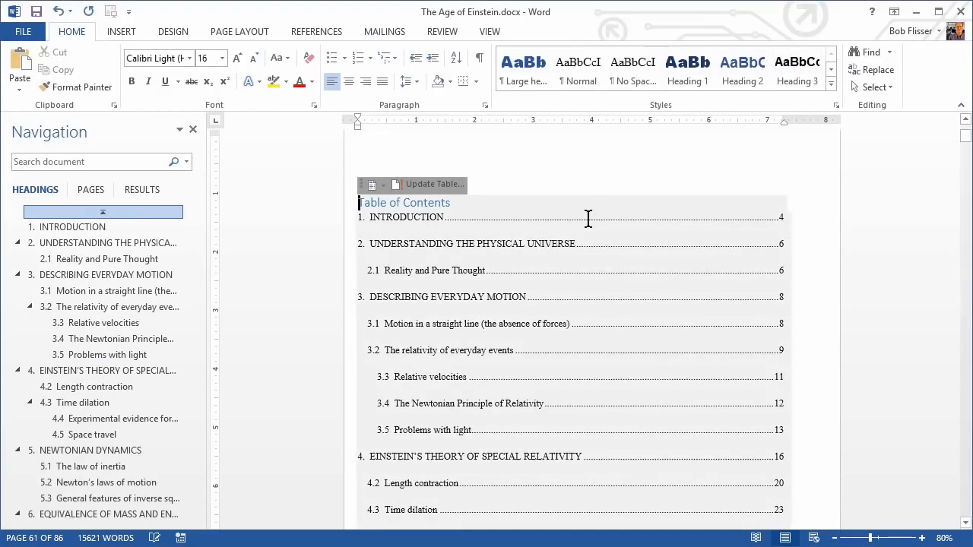
click(328, 34)
click(30, 85)
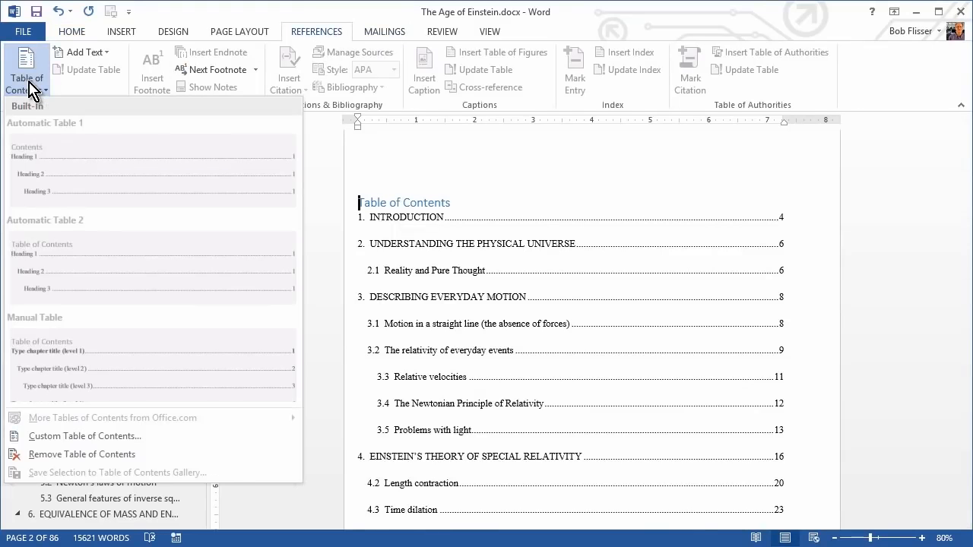
click(64, 455)
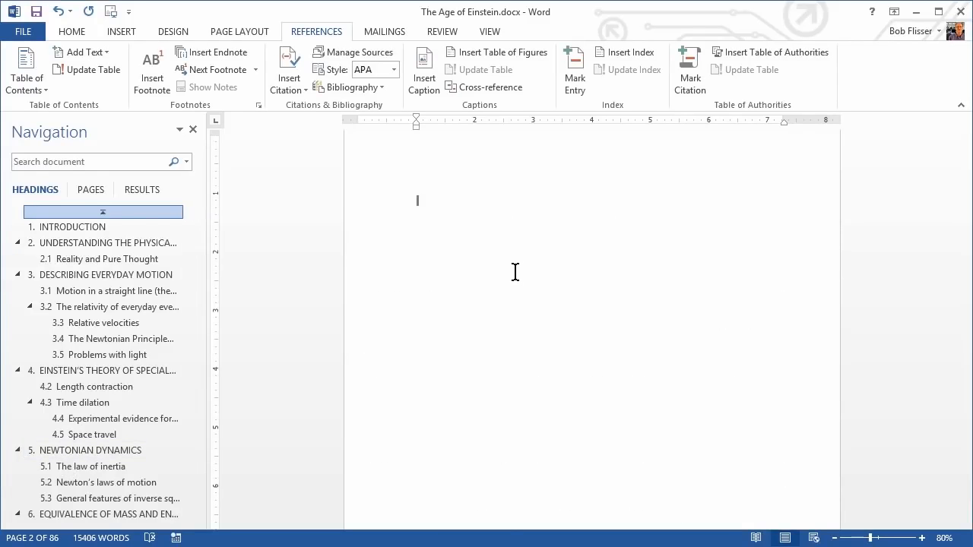
Start a custom table of contents on page 2 and exclude outline levels from its build options.
click(28, 90)
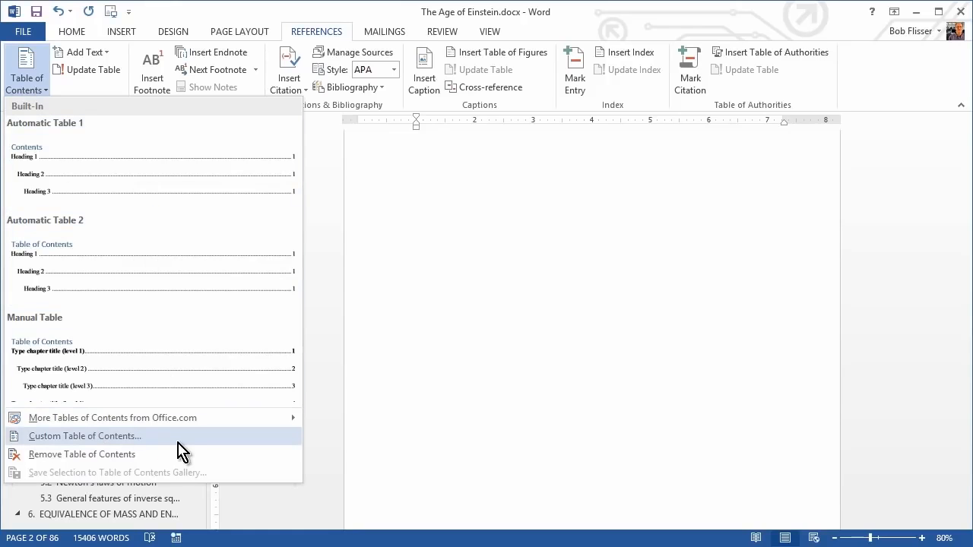
click(149, 435)
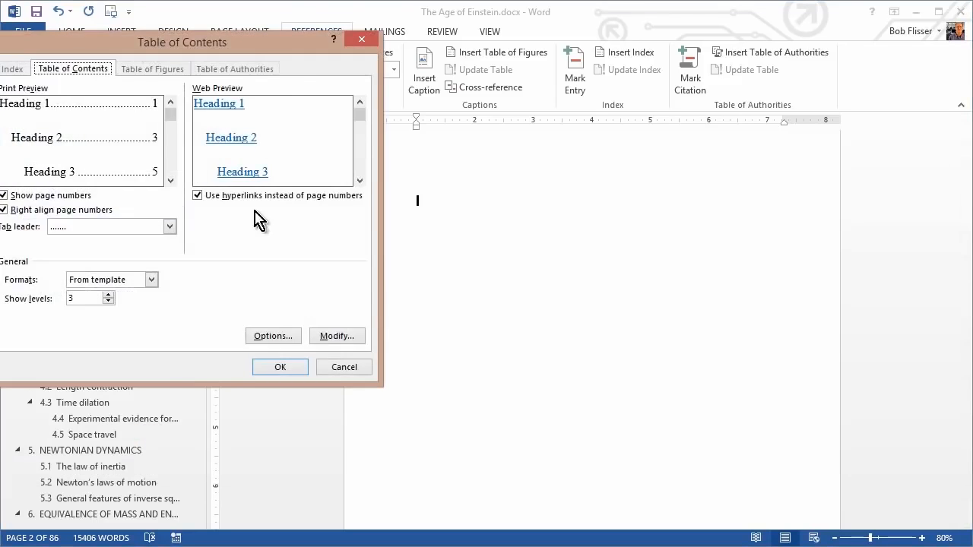
drag(275, 41, 450, 107)
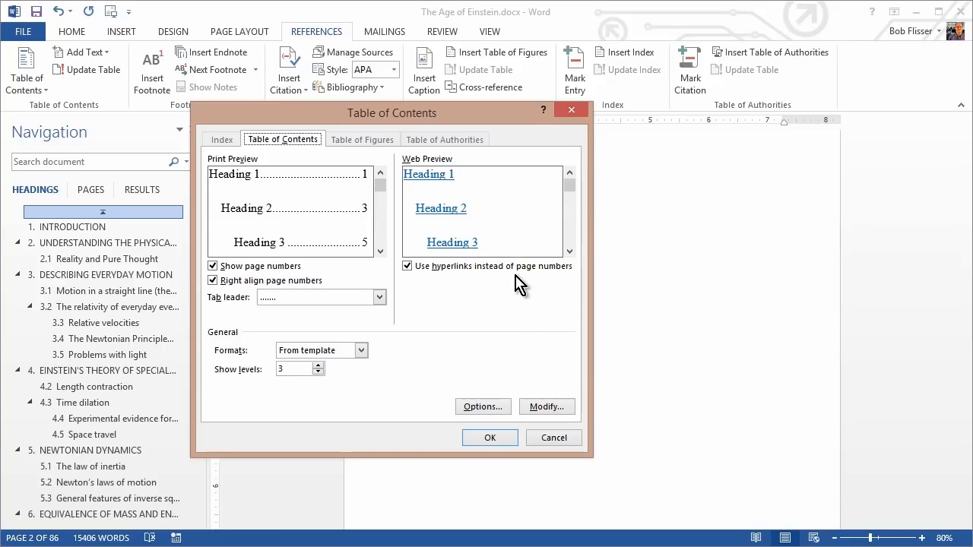
click(484, 407)
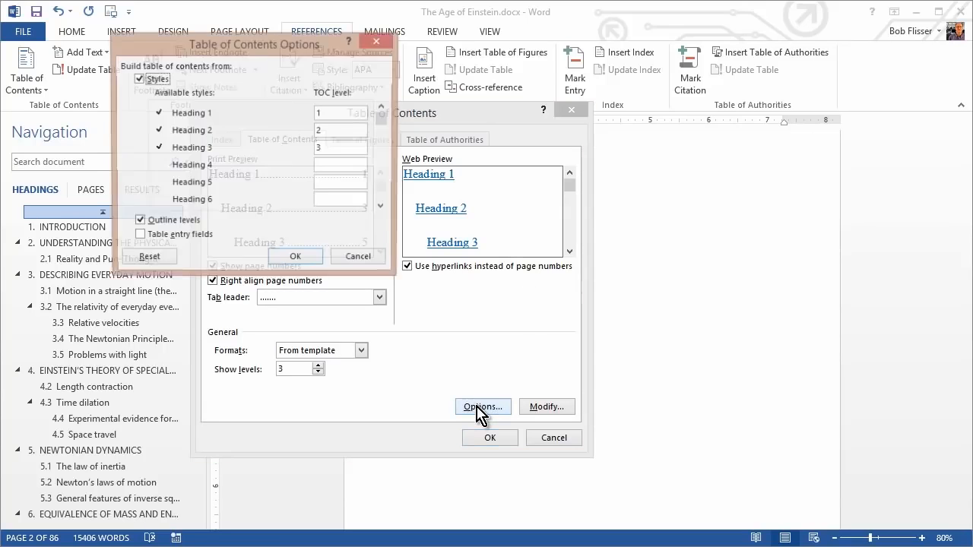
drag(344, 97, 431, 168)
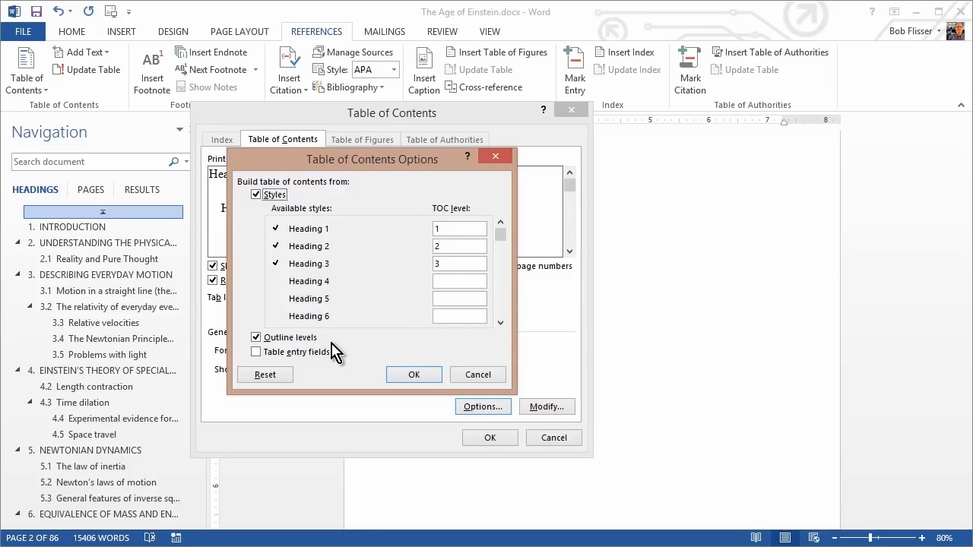
click(256, 337)
Assign TOC level 1 to the Large heading style and insert the custom table of contents.
drag(503, 237, 500, 299)
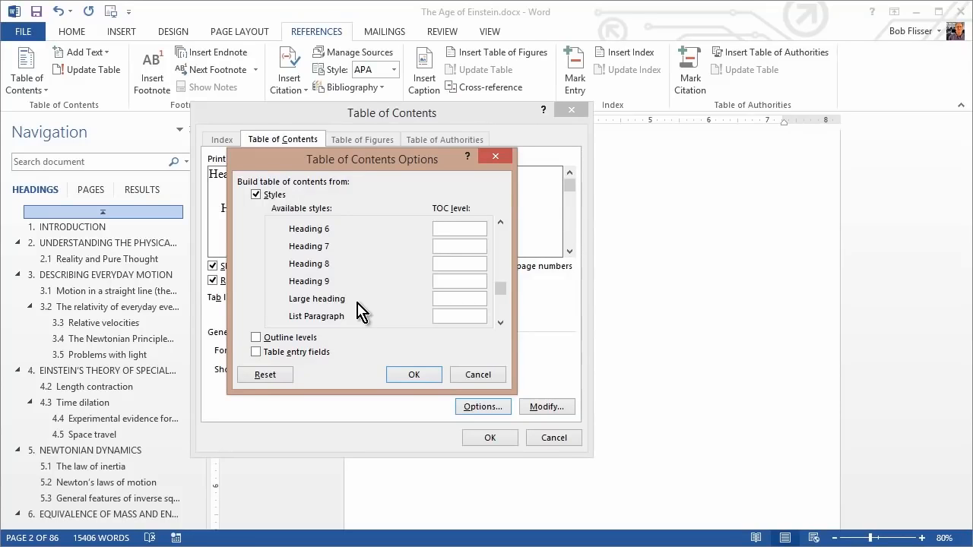
click(447, 299)
text(1)
click(417, 375)
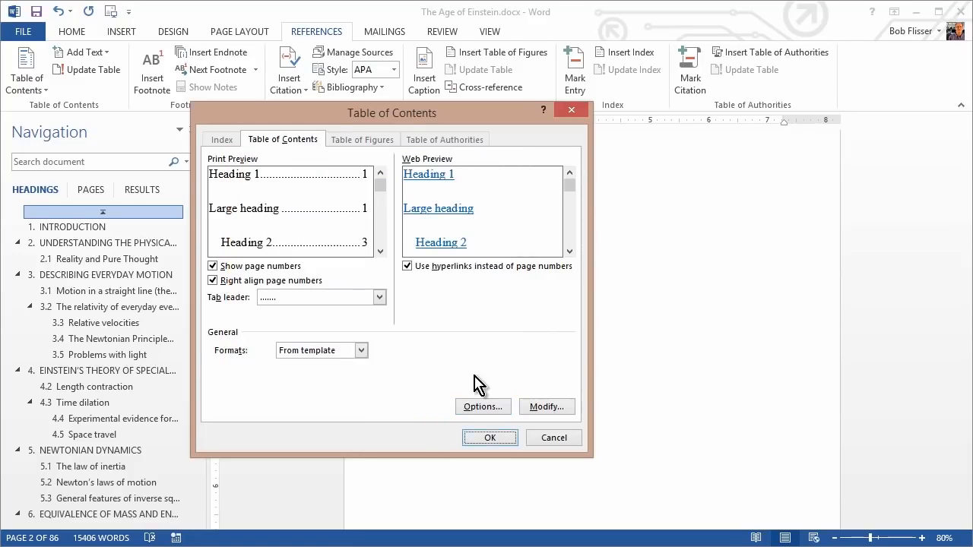
click(490, 439)
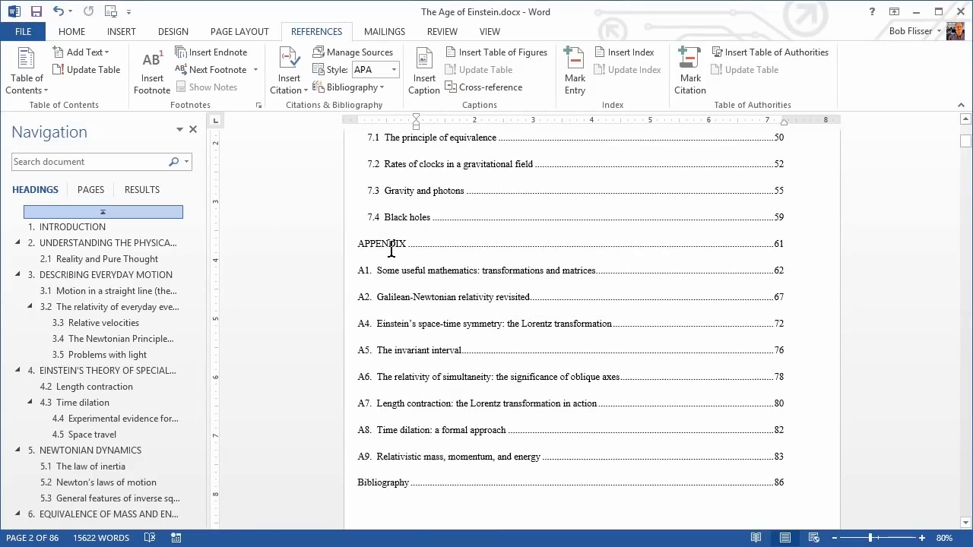
Follow the Preface entry in the table of contents to its page and retitle that heading FORWARD.
scroll(453, 269, up, 10)
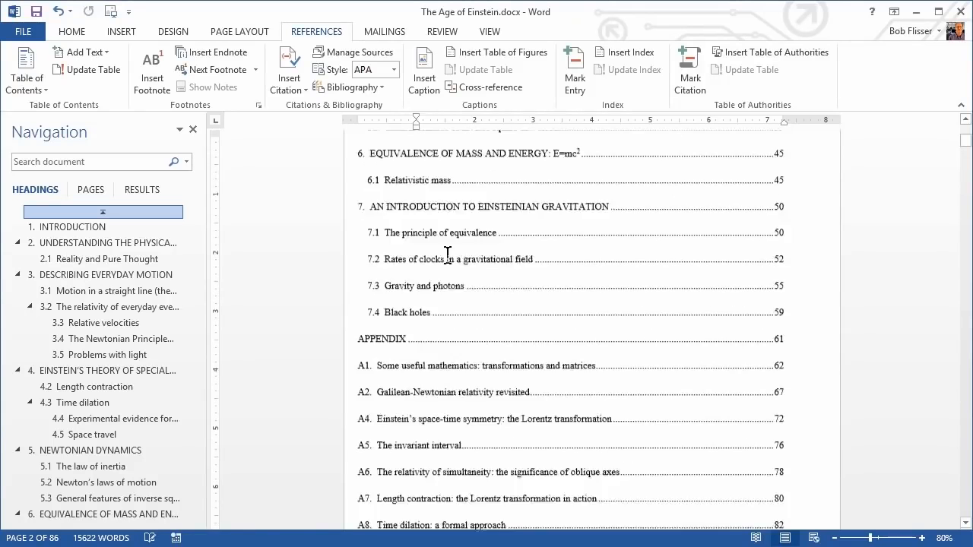
scroll(448, 222, up, 4)
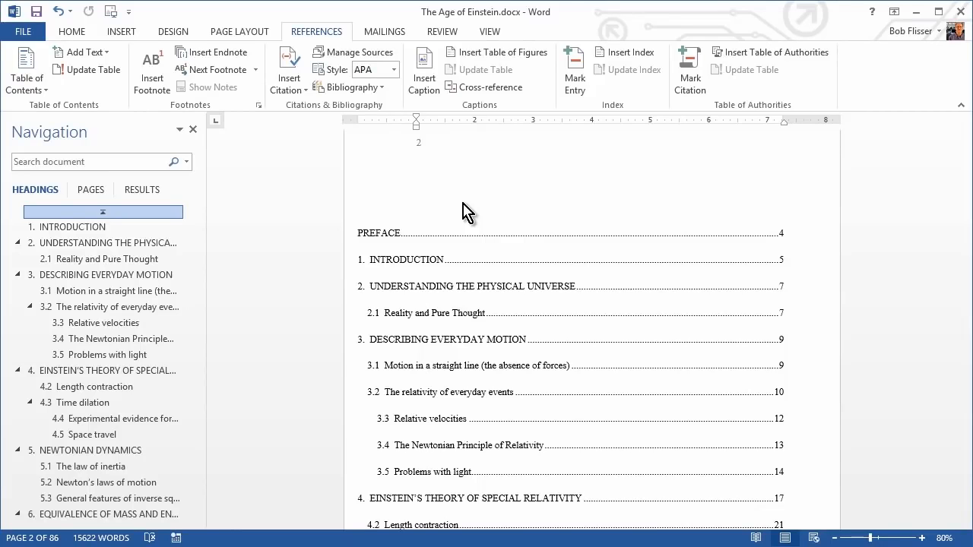
ctrl+click(391, 240)
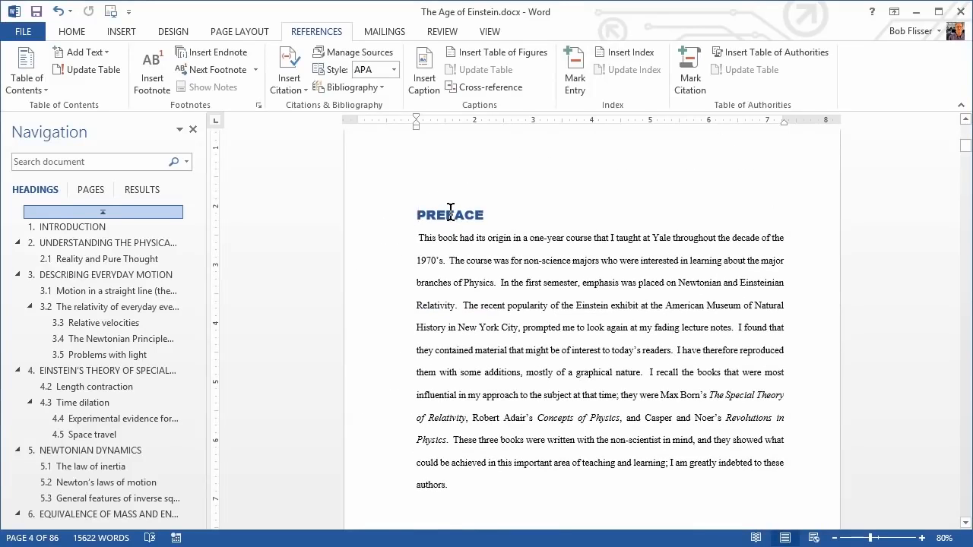
key(shift+Down)
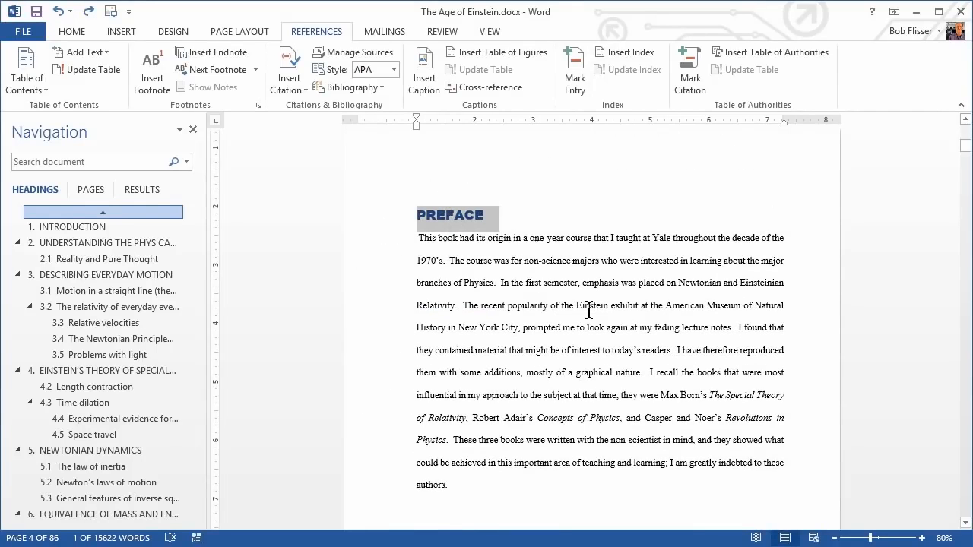
text(F)
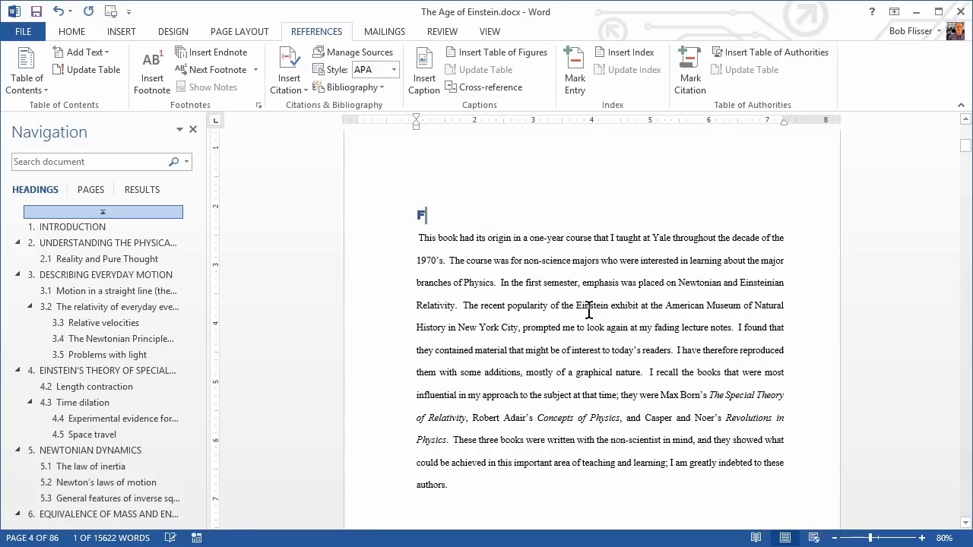
text(ORWARD)
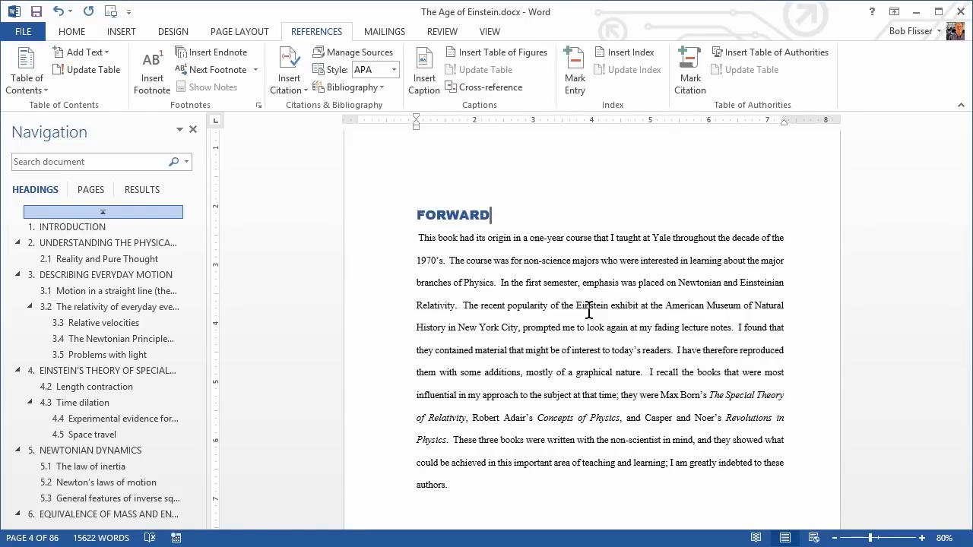
Return to page 2 and update the table of contents to pick up the retitled FORWARD heading.
key(ctrl+g)
text(2)
click(531, 174)
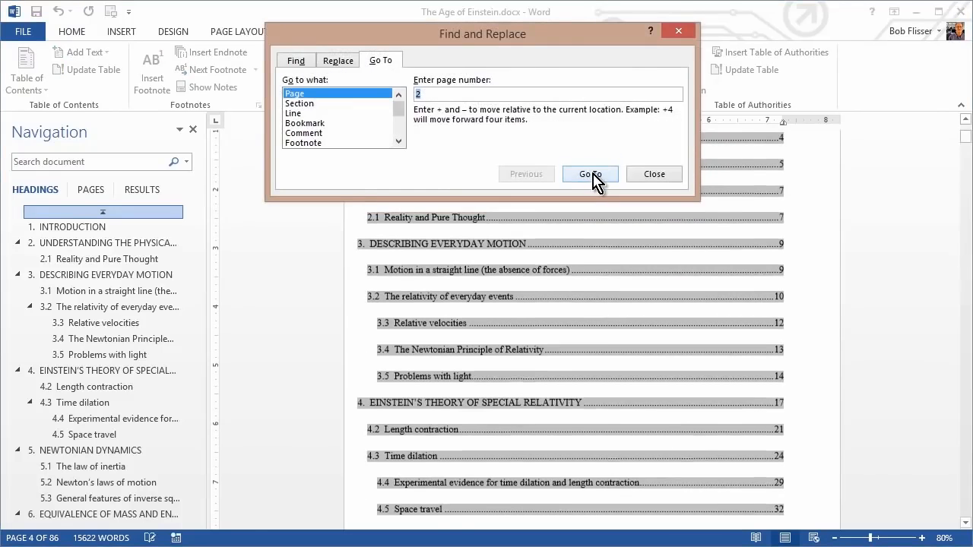
click(596, 172)
scroll(589, 181, up, 3)
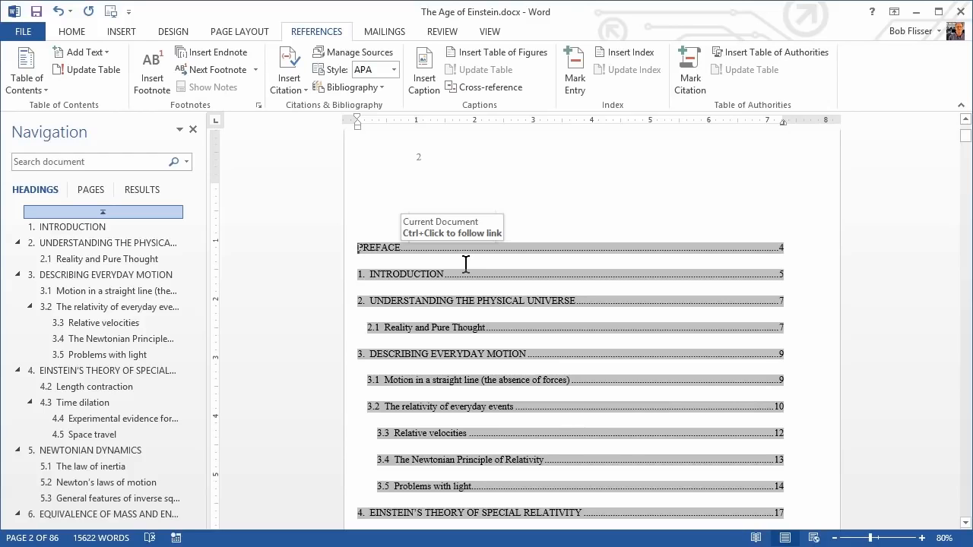
right_click(508, 249)
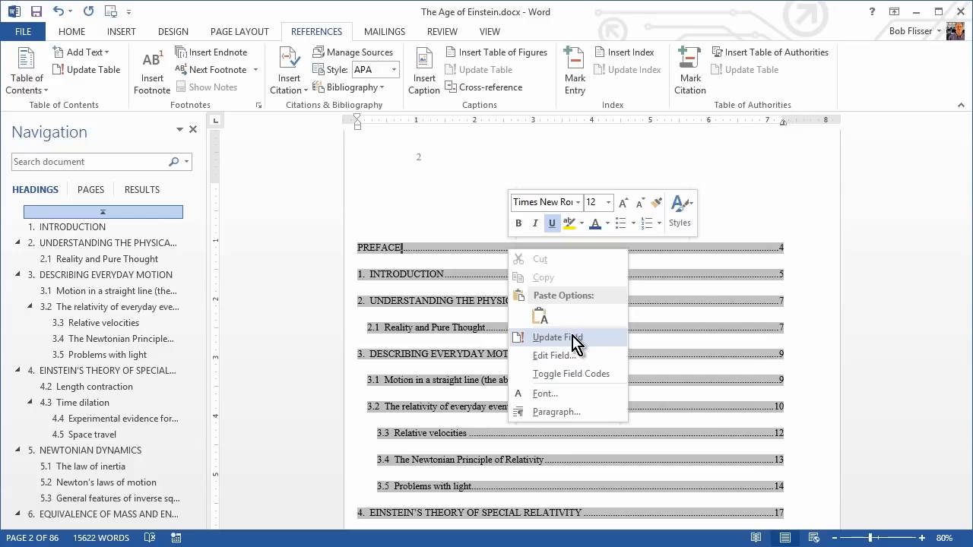
key(Escape)
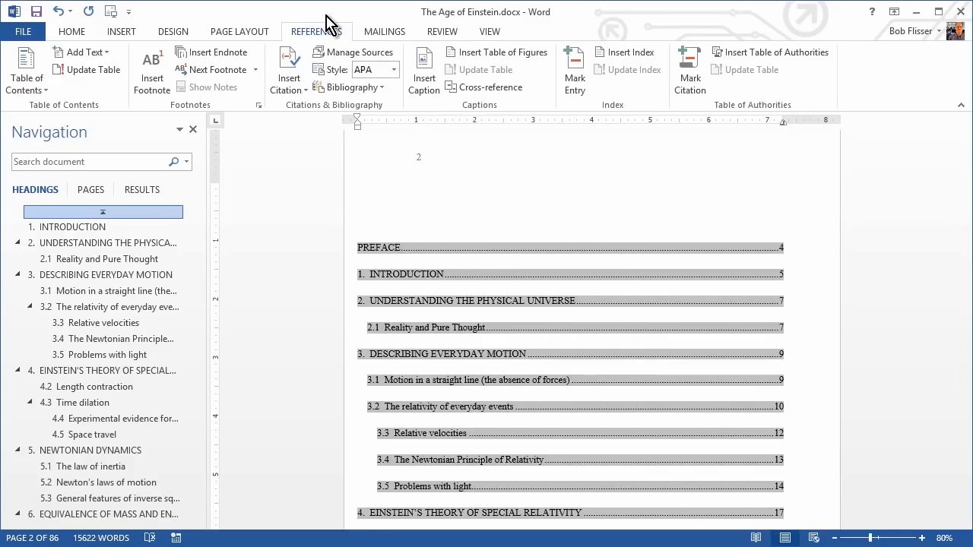
click(97, 69)
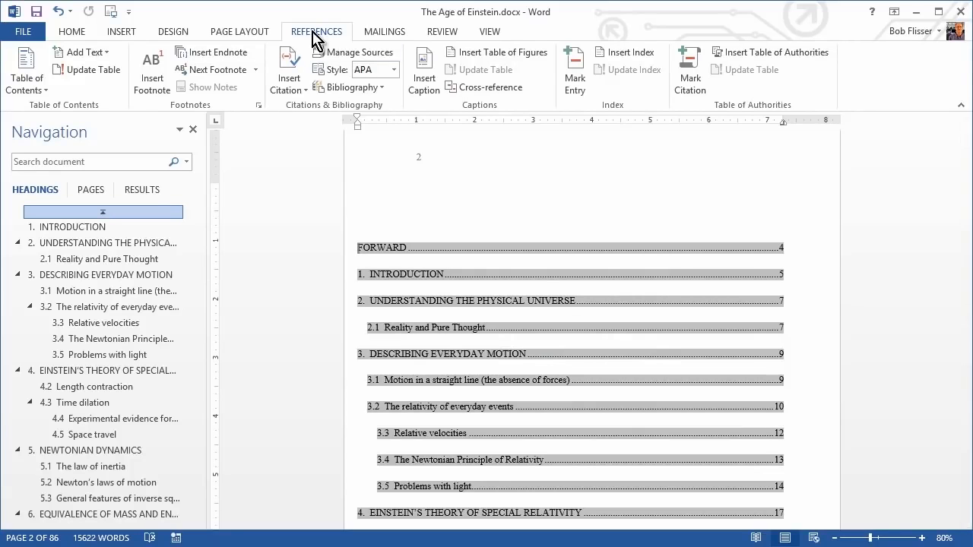
Open the custom table of contents settings and change the TOC 1 style's font to Arial.
click(35, 90)
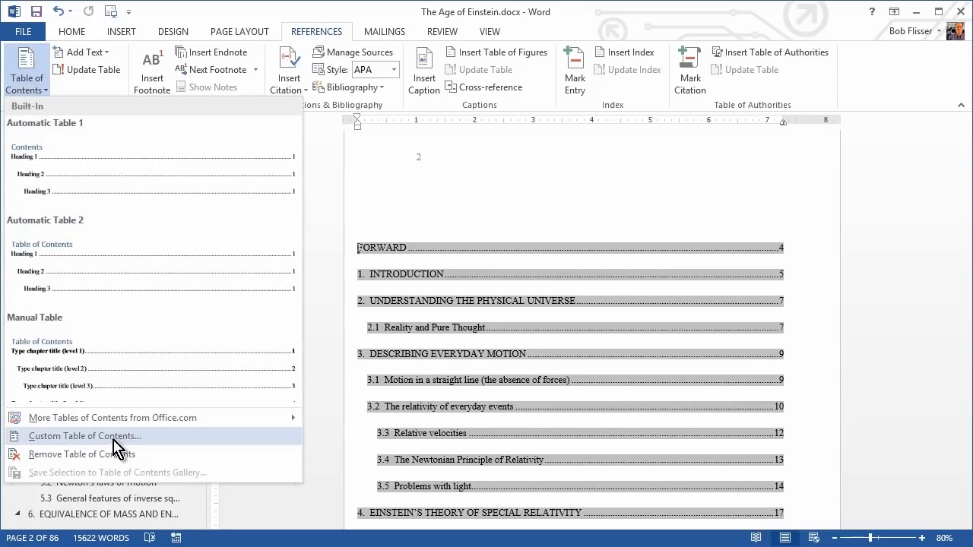
click(86, 436)
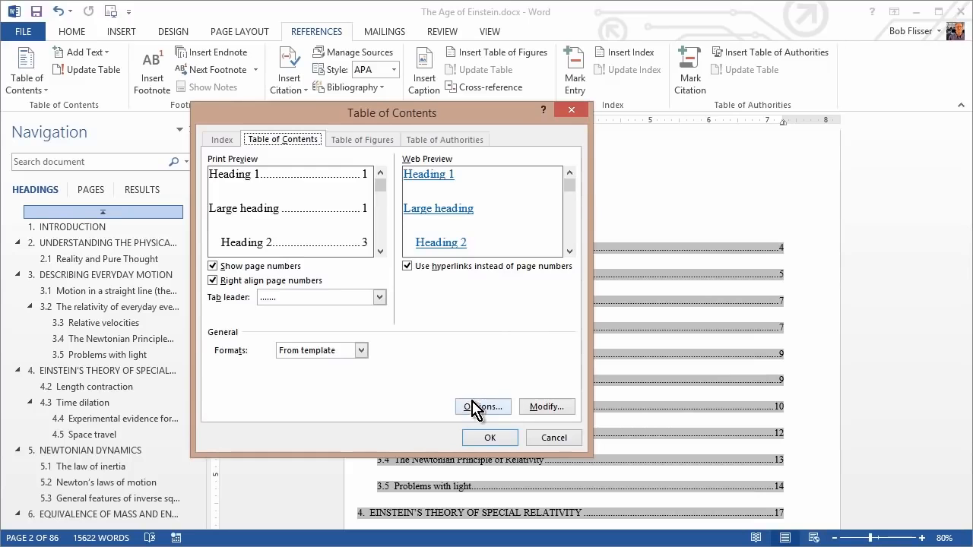
click(547, 407)
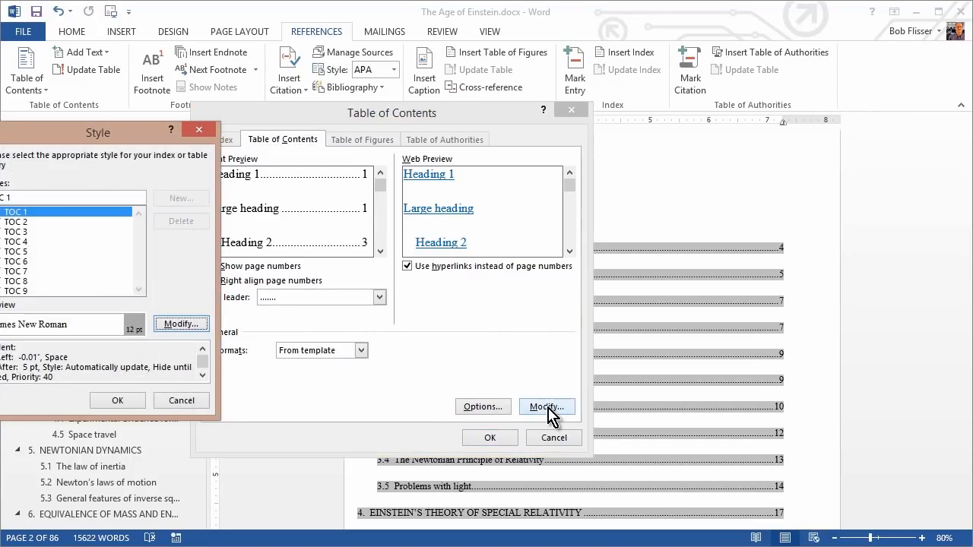
drag(129, 137, 443, 183)
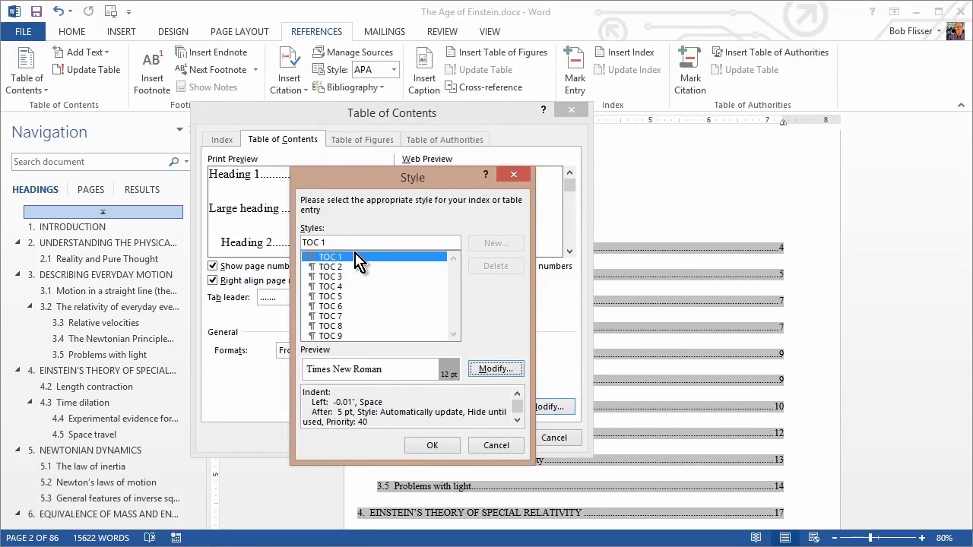
click(507, 368)
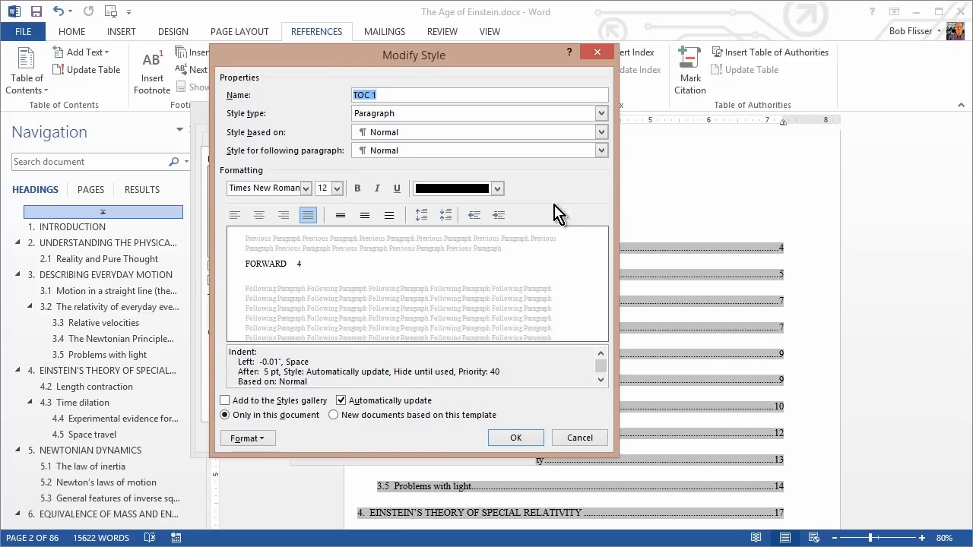
click(304, 189)
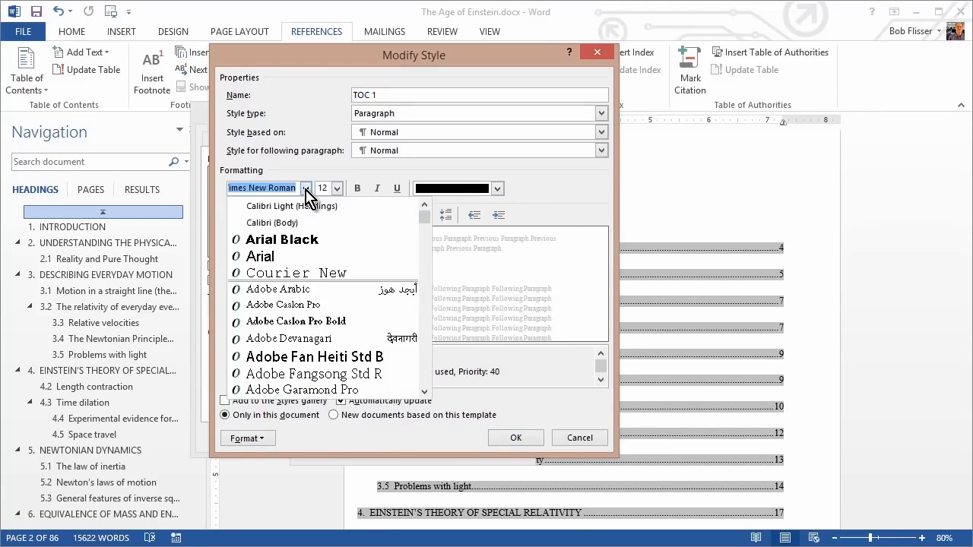
click(303, 258)
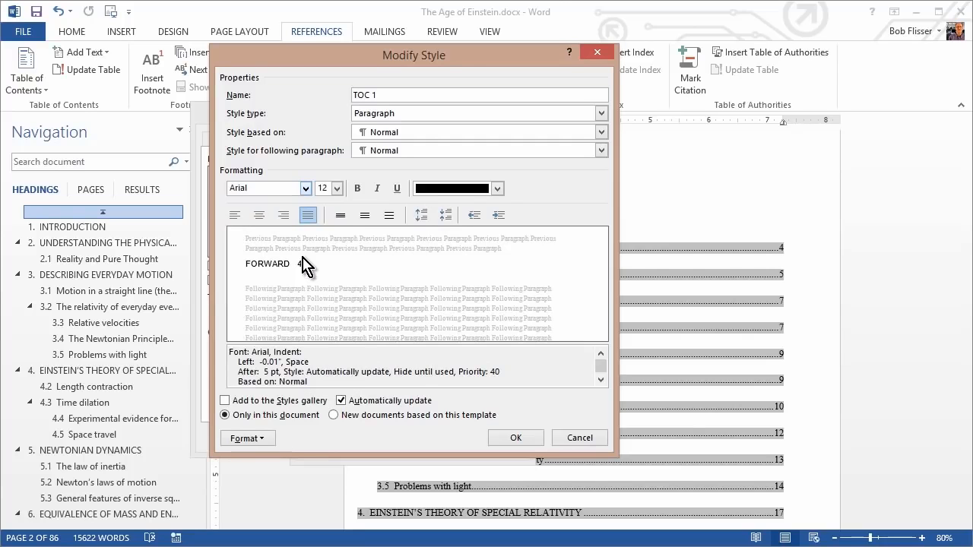
Make the TOC 1 style bold and set the TOC 2 style's font to Arial.
click(357, 188)
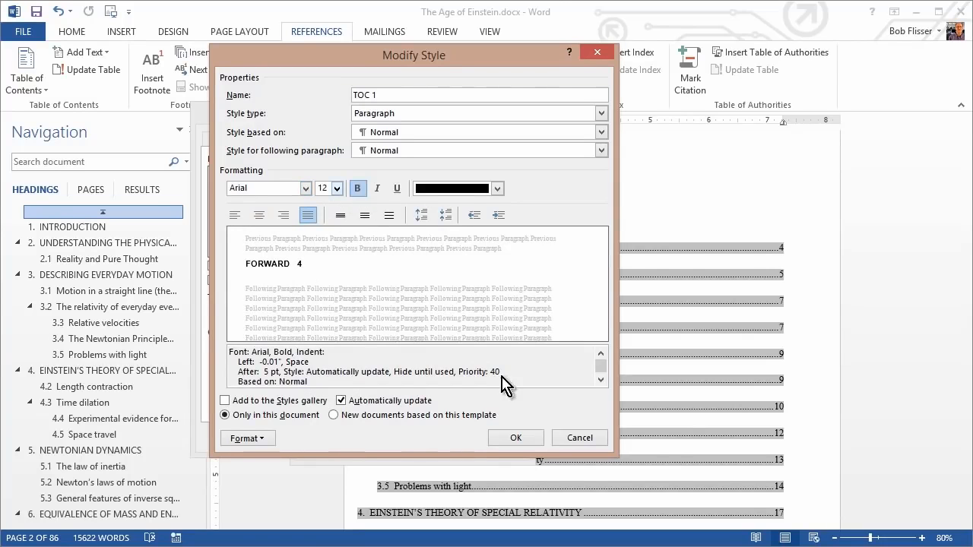
click(519, 442)
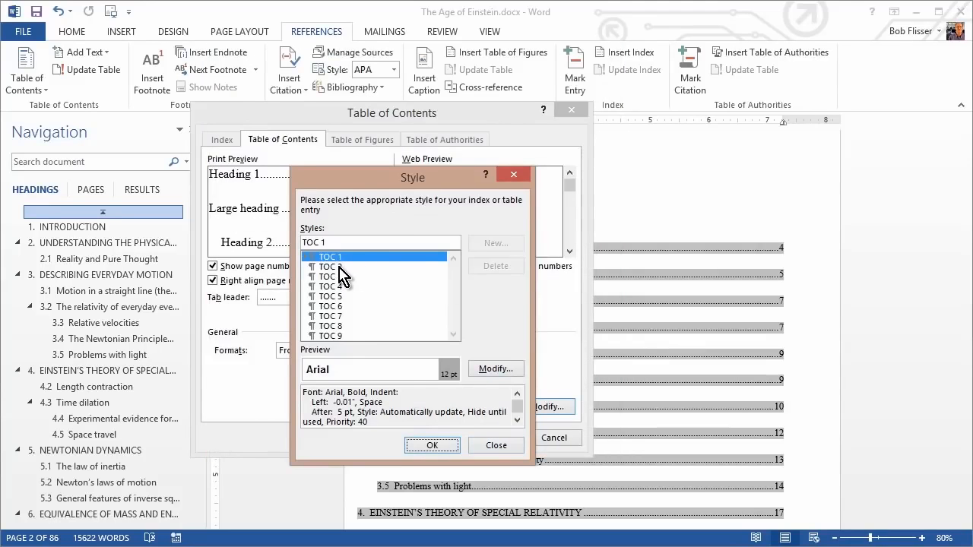
click(339, 267)
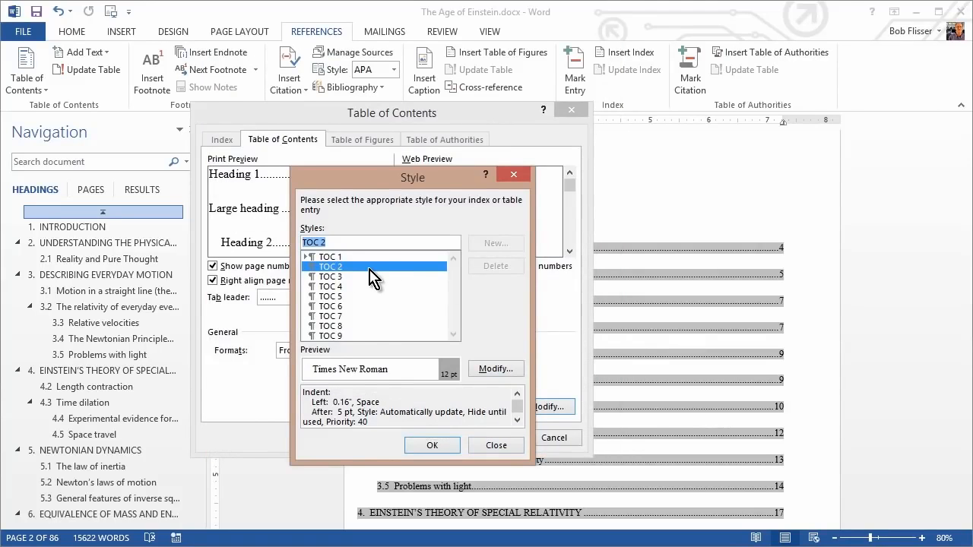
click(494, 369)
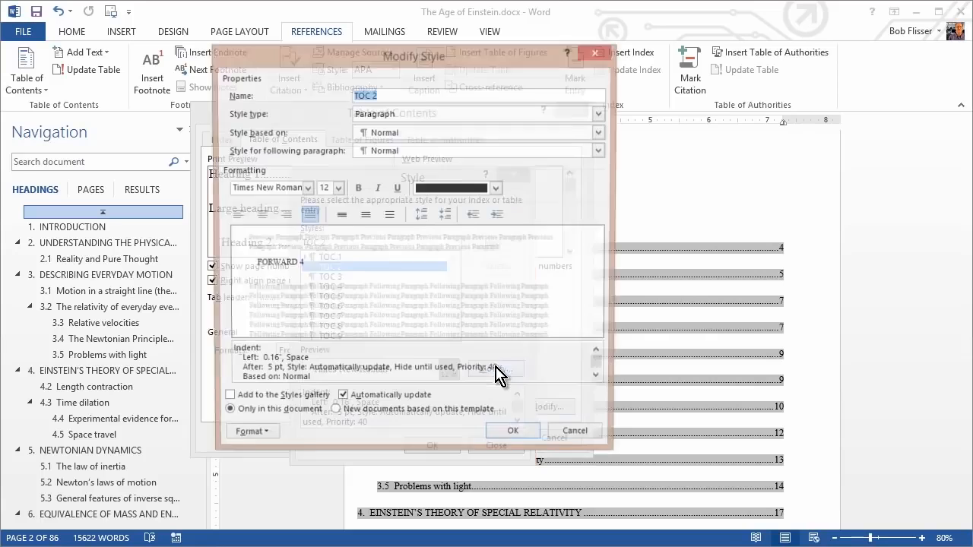
click(306, 189)
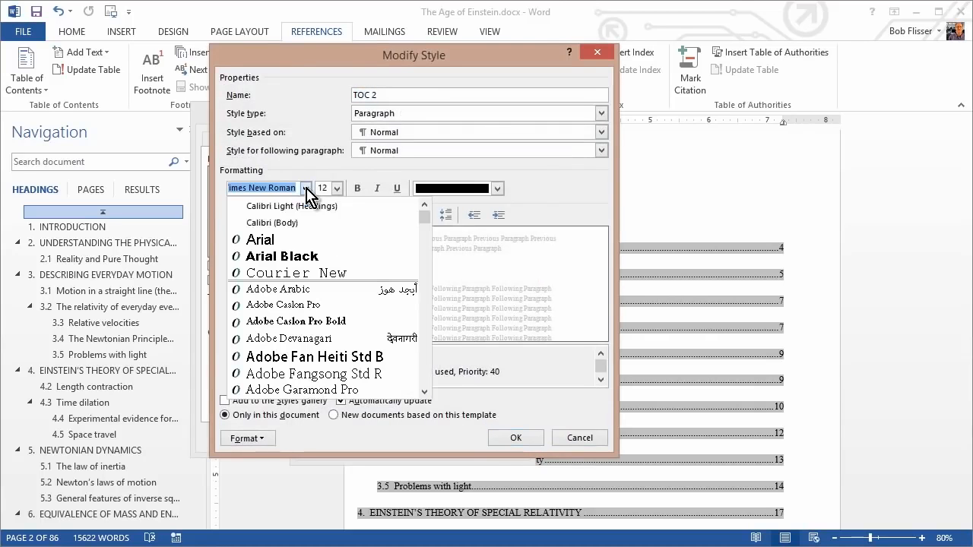
click(295, 240)
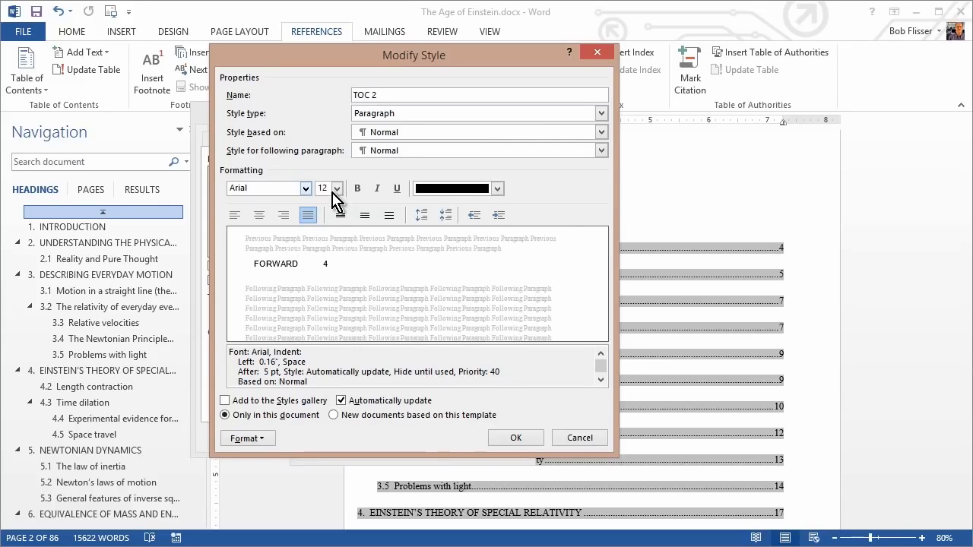
click(516, 439)
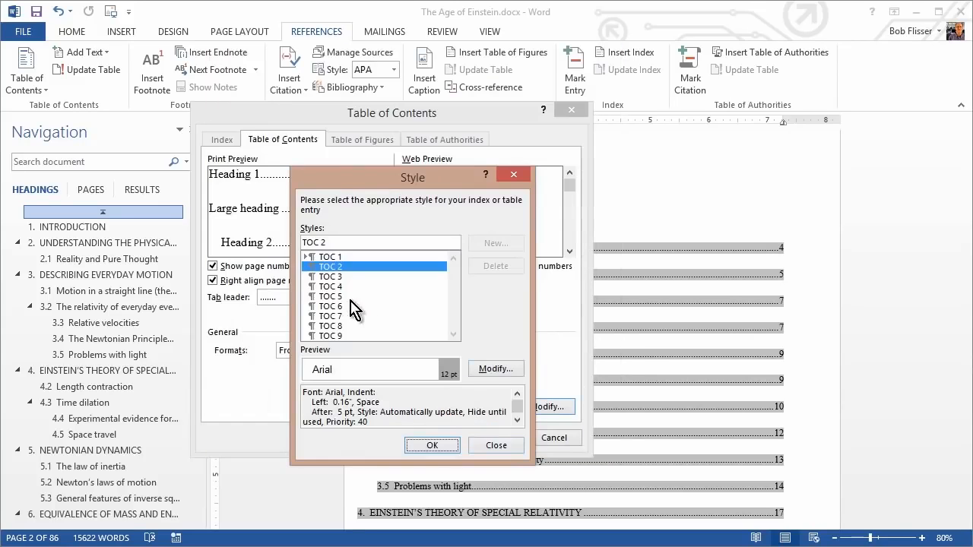
Modify the TOC 3 style to use Arial at 11 pt.
click(334, 276)
click(495, 370)
click(306, 189)
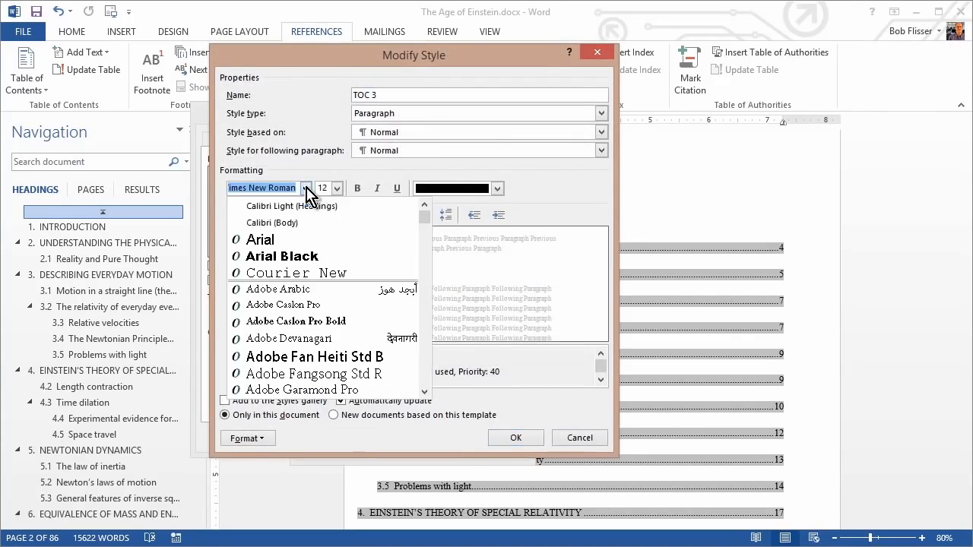
click(304, 240)
click(336, 189)
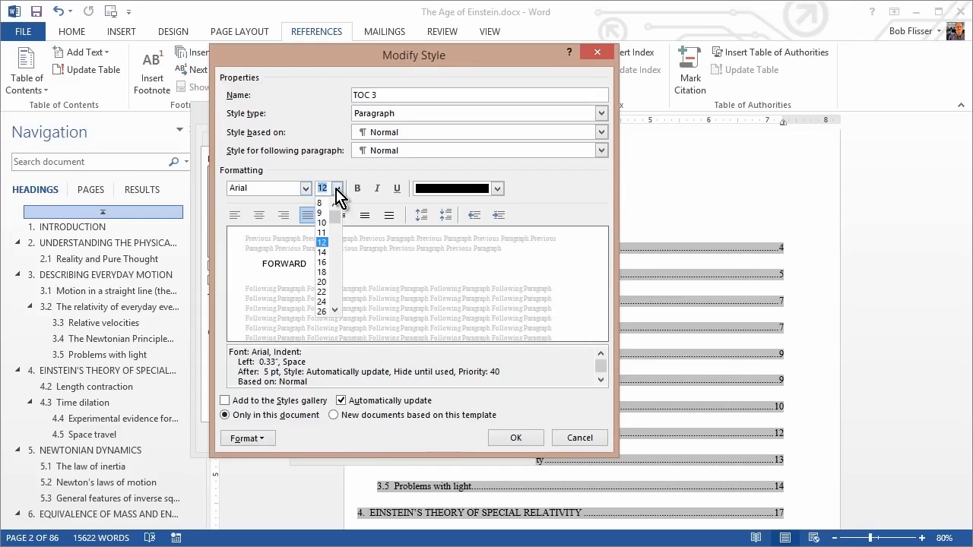
click(325, 240)
click(514, 438)
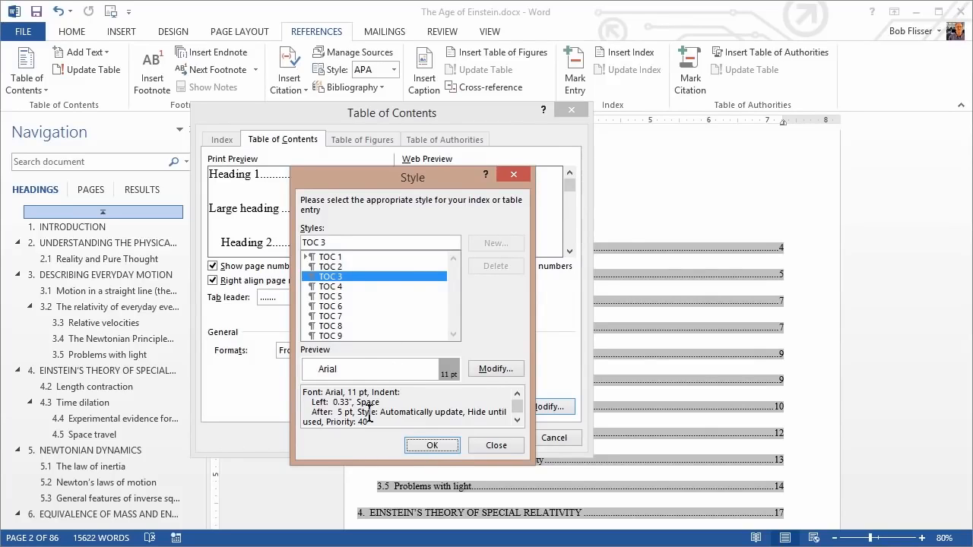
Apply the modified TOC styles, replace the existing table of contents, and check the restyled entries.
click(431, 445)
click(493, 438)
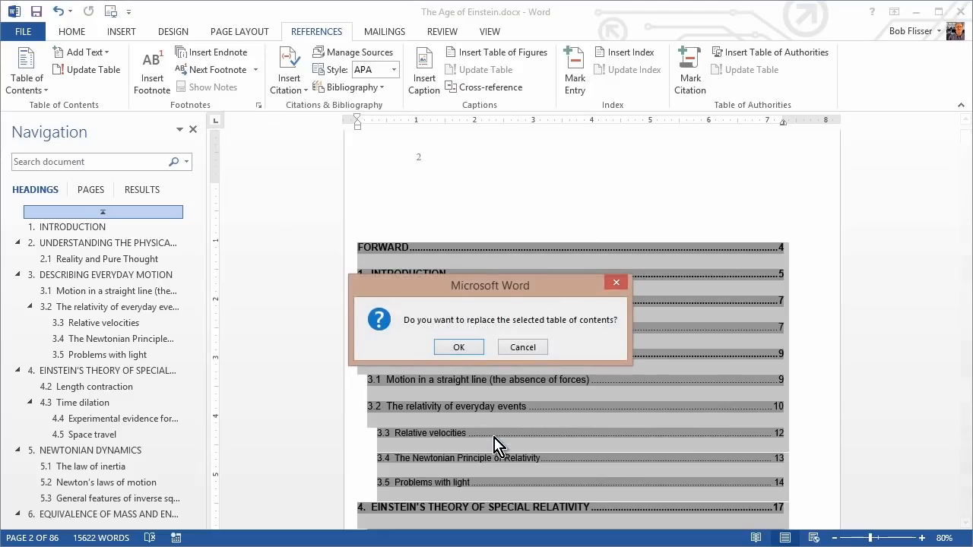
click(460, 346)
scroll(599, 339, up, 8)
scroll(595, 327, up, 10)
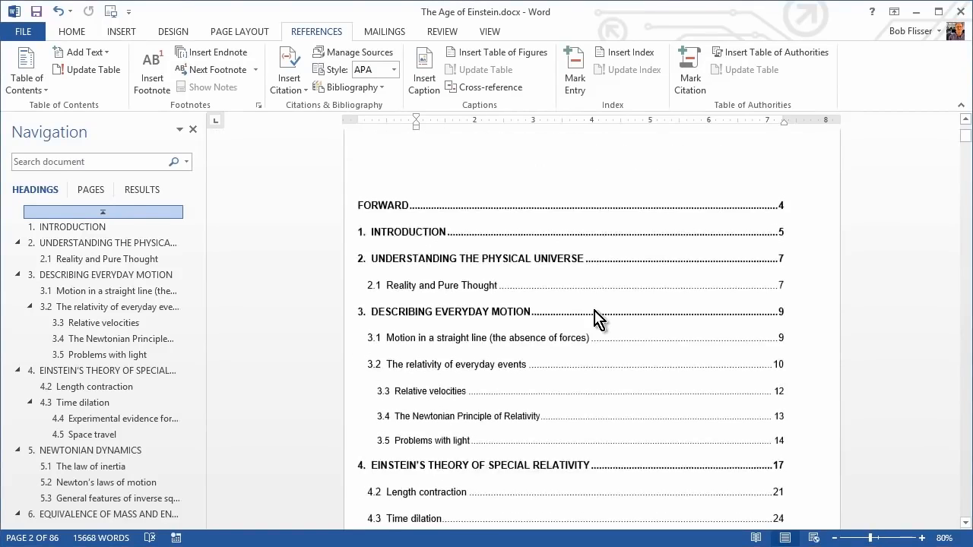
click(386, 206)
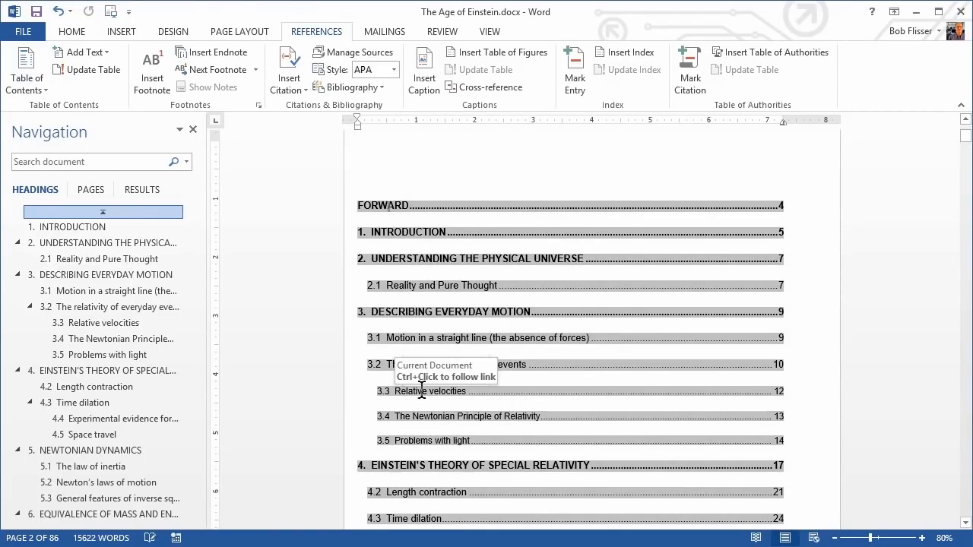
click(521, 392)
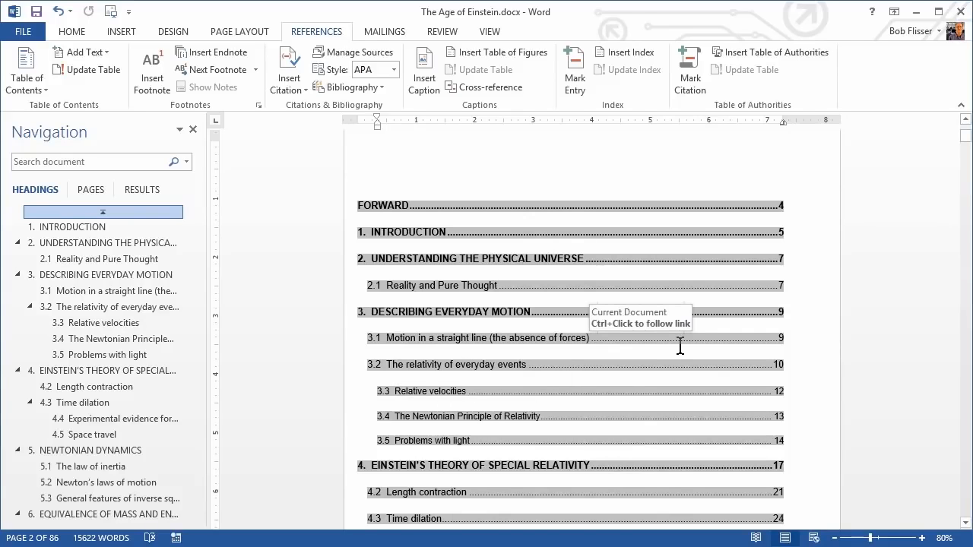
Export the document as The Age of Einstein.pdf in the Word folder on the Desktop, with standard optimization and opening after publishing.
click(33, 40)
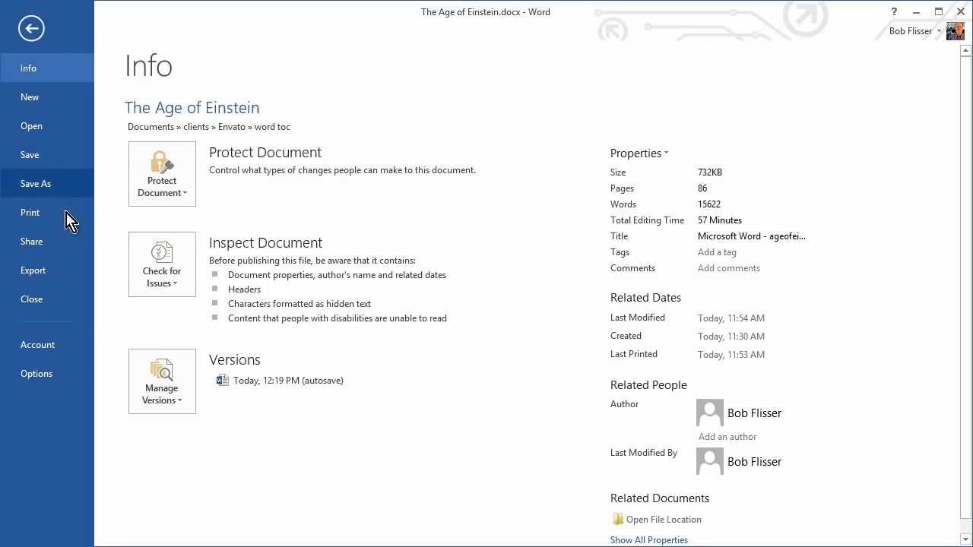
click(62, 274)
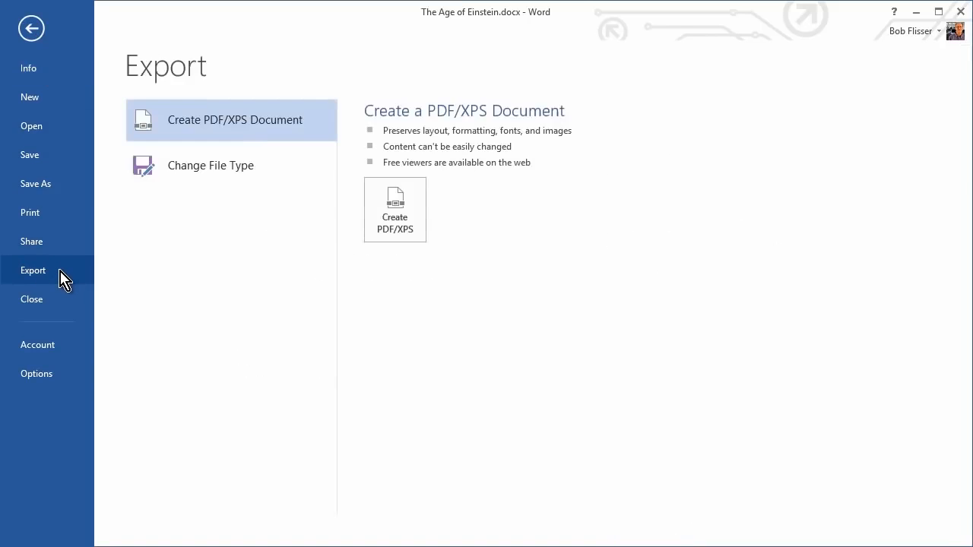
click(403, 223)
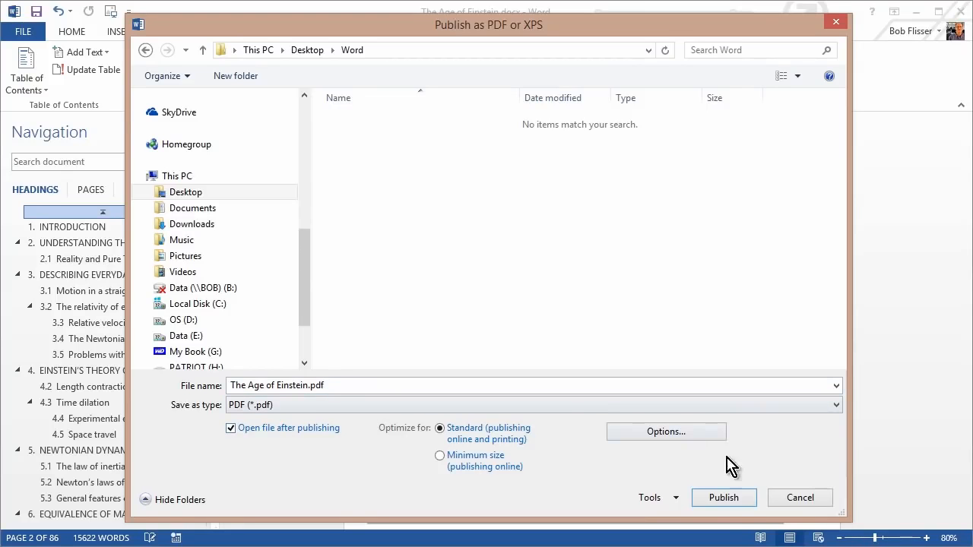
click(719, 502)
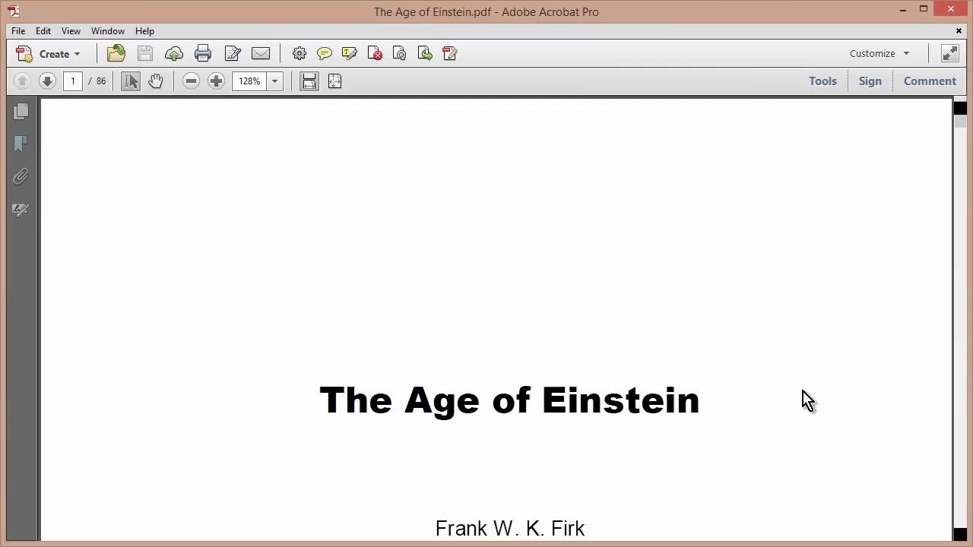
Follow the UNDERSTANDING THE PHYSICAL UNIVERSE entry in the PDF's table of contents to test its link, and return to the Word document.
scroll(801, 379, down, 7)
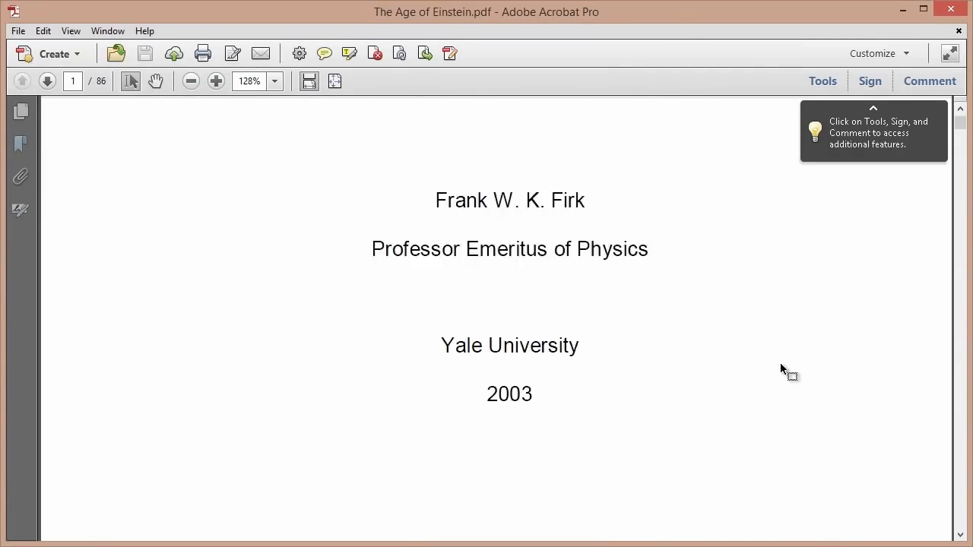
scroll(783, 365, down, 9)
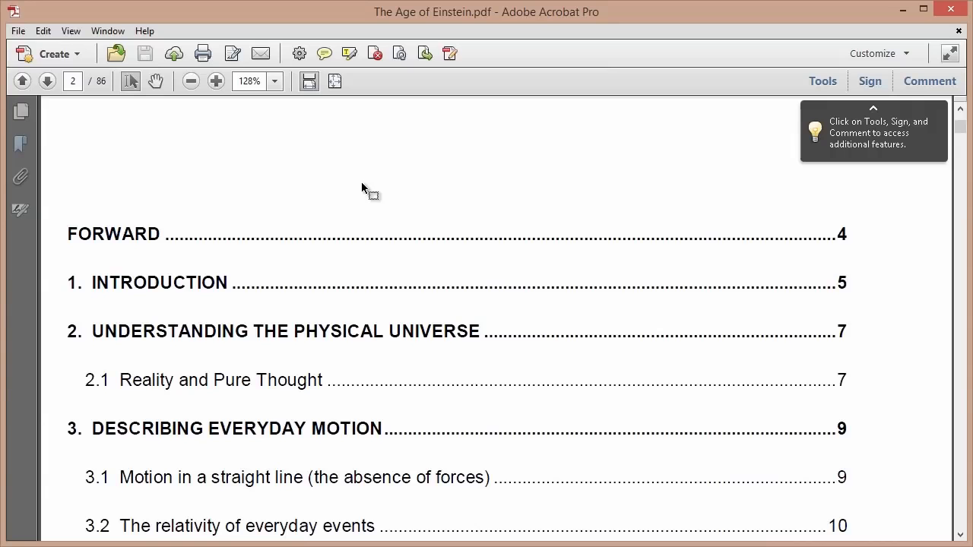
click(492, 332)
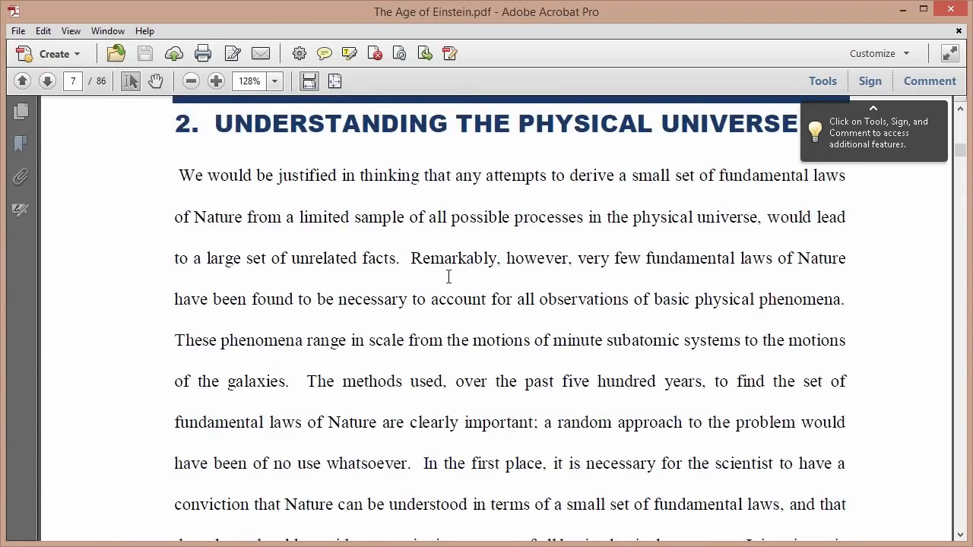
click(905, 10)
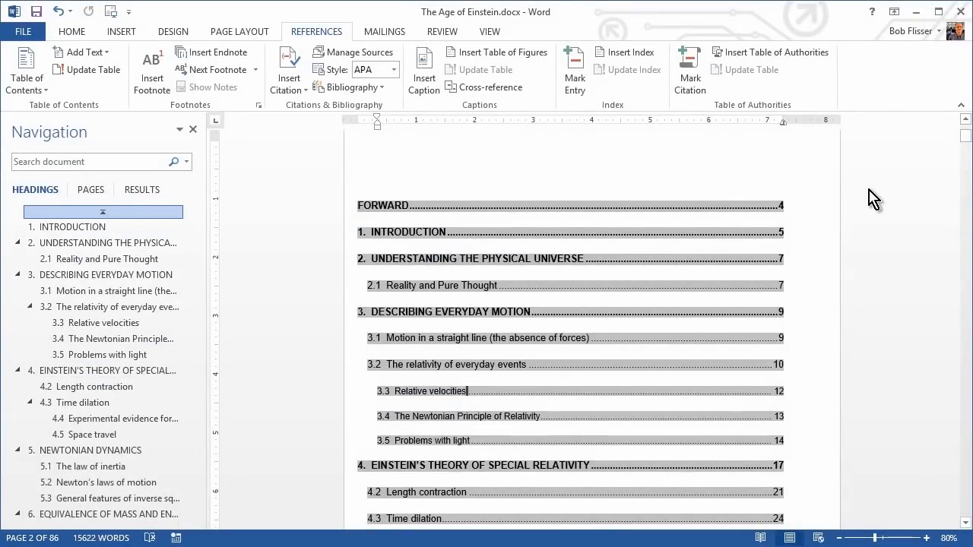